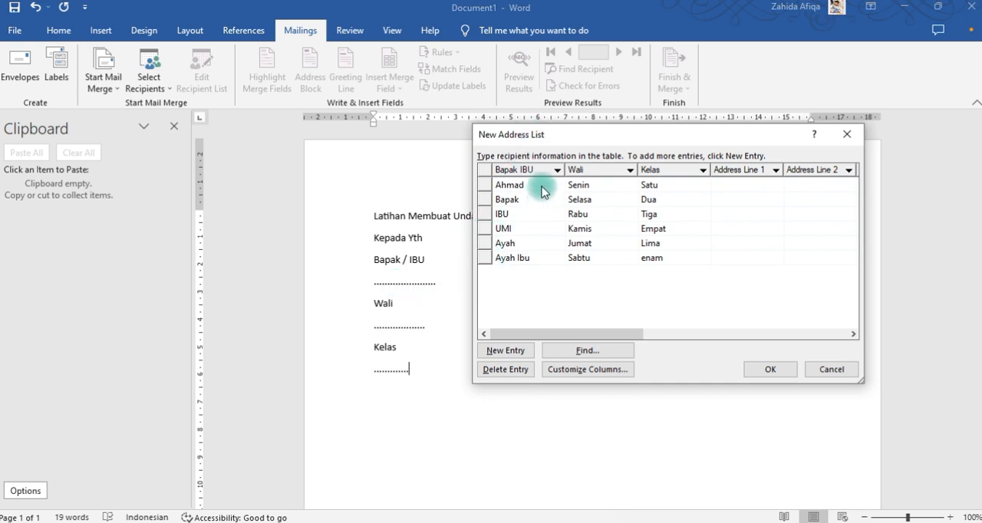
# Finish the recipient list and save it over the existing "data latihan" file in My Data Sources.
pyautogui.click(773, 371)
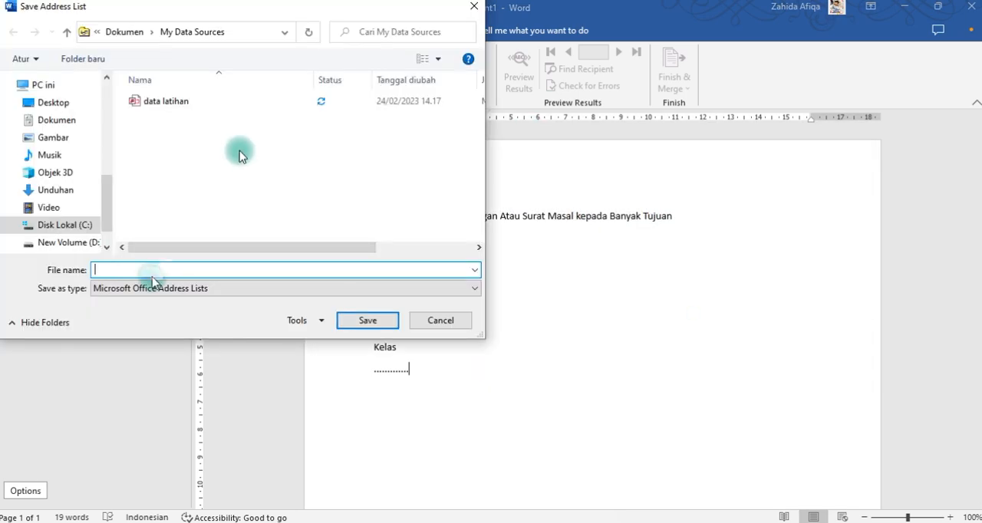
pyautogui.click(166, 101)
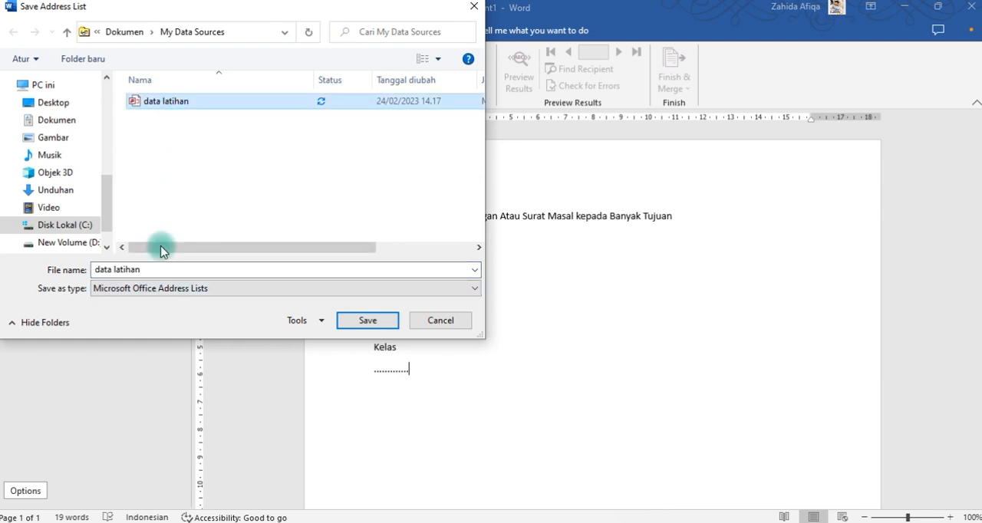
pyautogui.click(367, 320)
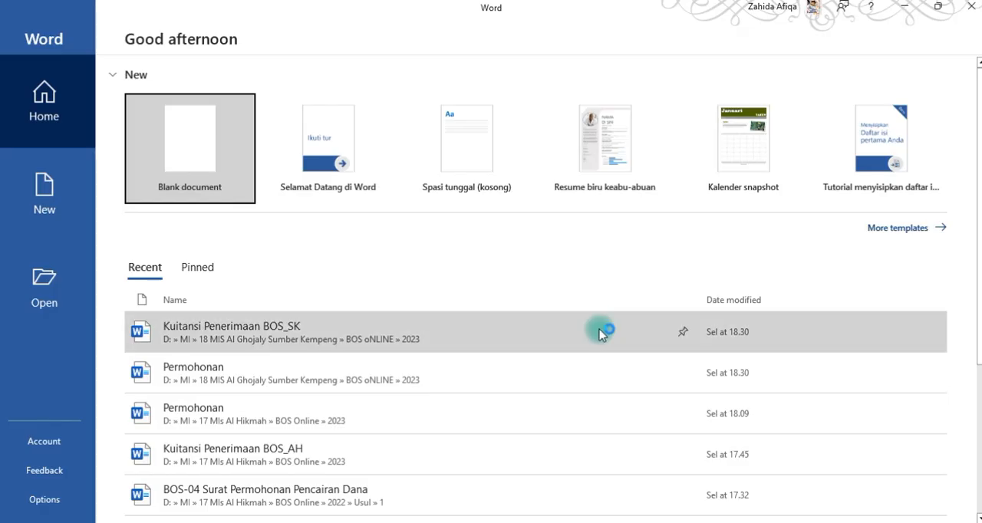
# Create a blank document and begin its title line with "Latihan Membuat Undangan".
pyautogui.click(192, 142)
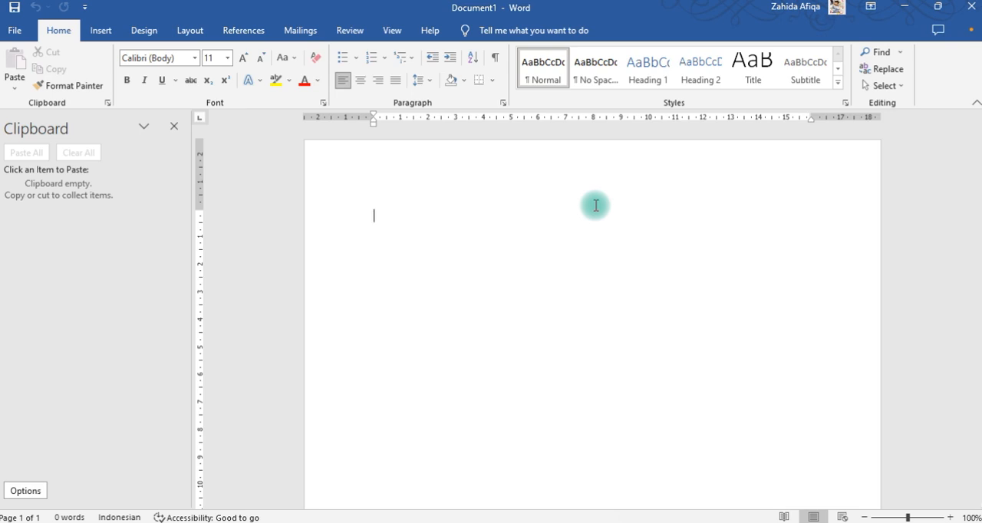
pyautogui.write('LAtiu')
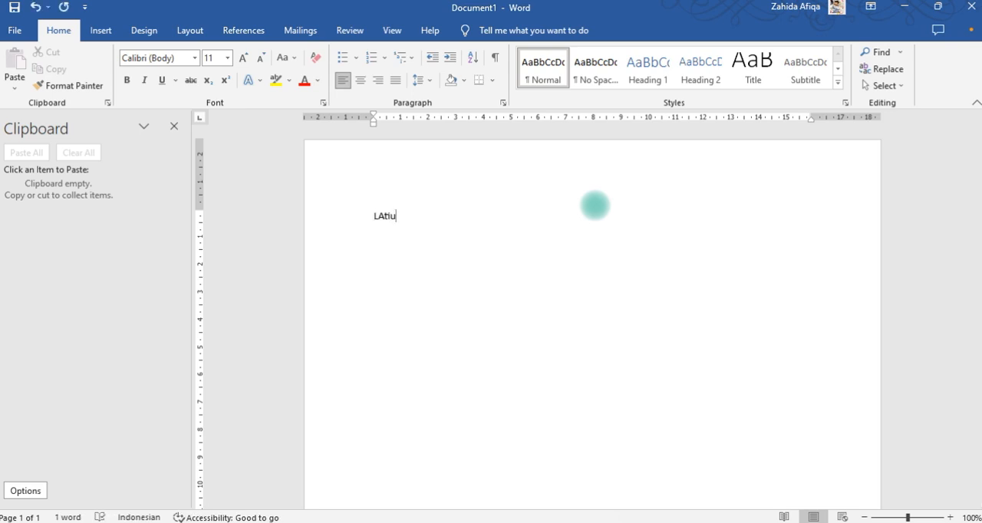
pyautogui.press('BackSpace')
pyautogui.press('BackSpace')
pyautogui.press('BackSpace')
pyautogui.press('BackSpace')
pyautogui.write('atihan Membuat Undangan')
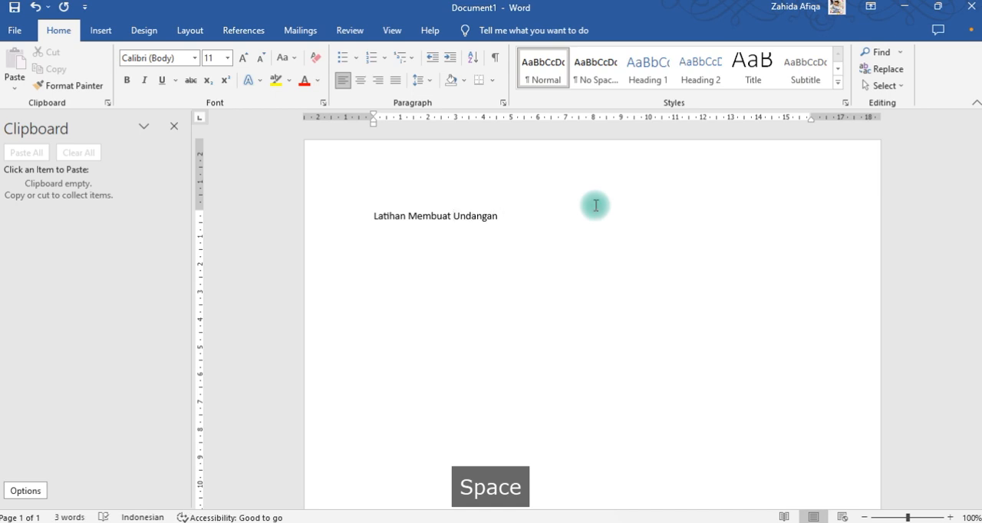
pyautogui.write(' Atau')
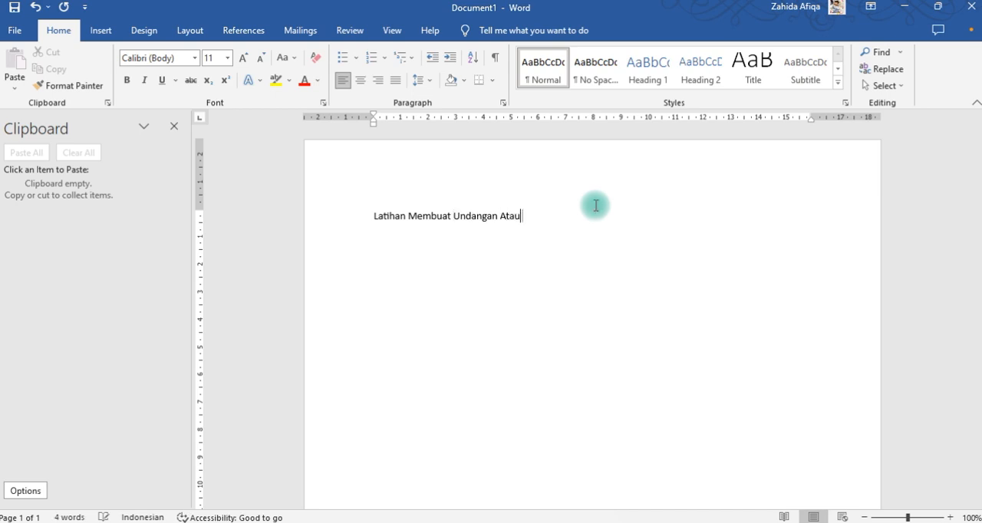
pyautogui.write(' Surat Masal')
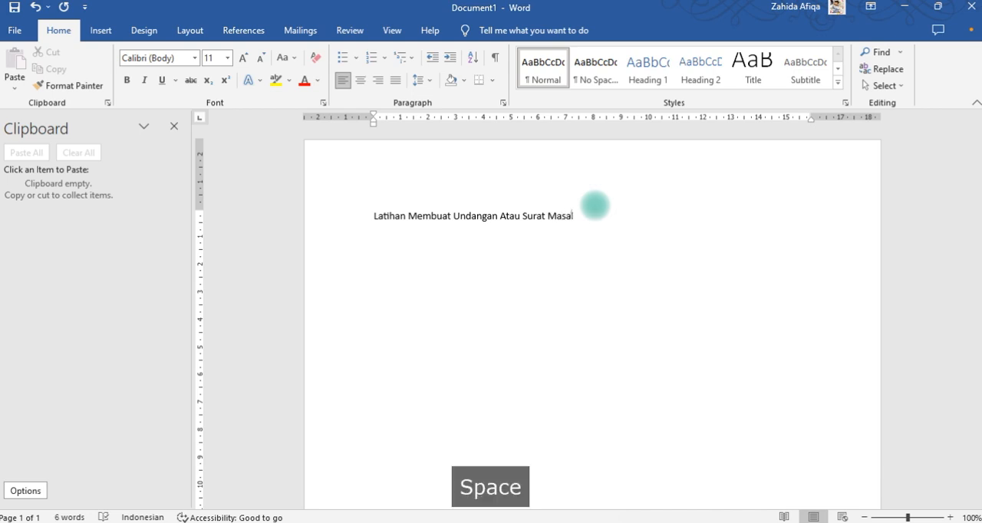
pyautogui.write(' kepoada')
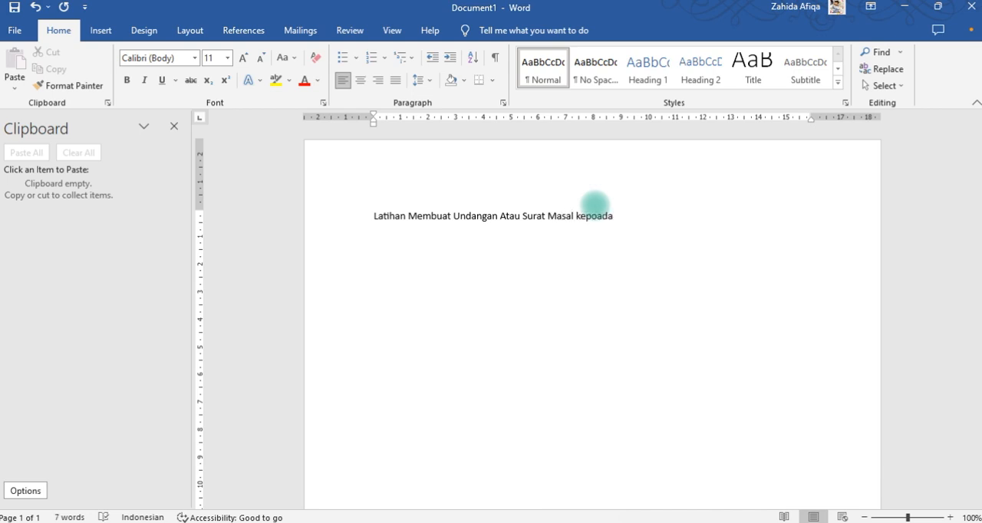
# Complete the title line with "Atau Surat Masal kepada Banyak Tujuan".
pyautogui.press('BackSpace')
pyautogui.press('BackSpace')
pyautogui.press('BackSpace')
pyautogui.press('BackSpace')
pyautogui.write('ada Banyak Yjuana')
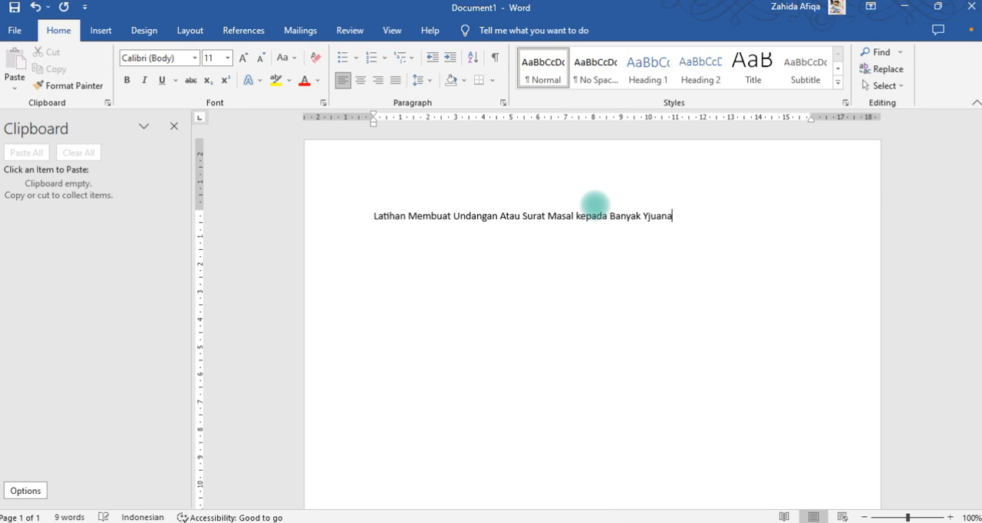
pyautogui.press('BackSpace')
pyautogui.press('BackSpace')
pyautogui.press('BackSpace')
pyautogui.press('BackSpace')
pyautogui.press('BackSpace')
pyautogui.press('BackSpace')
pyautogui.write('Tujuan')
# Below the title, add the lines "Kepada Yth" and "Bapak / IBU", followed by a dotted placeholder line.
pyautogui.press('Return')
pyautogui.write('Kepada Yth ')
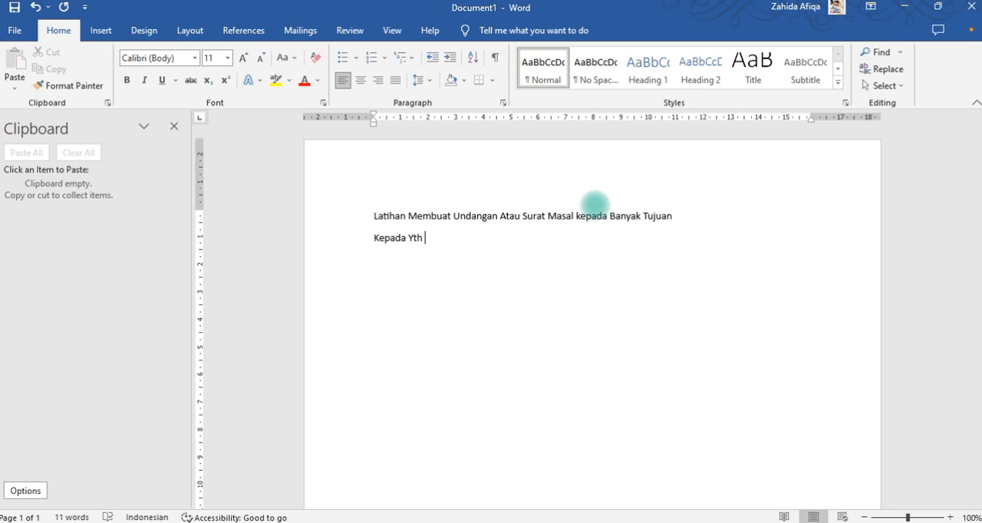
pyautogui.write('Bapa')
pyautogui.write('k / IBU ')
pyautogui.write(',')
pyautogui.write('.. ...')
pyautogui.press('BackSpace')
pyautogui.press('BackSpace')
pyautogui.write('......................')
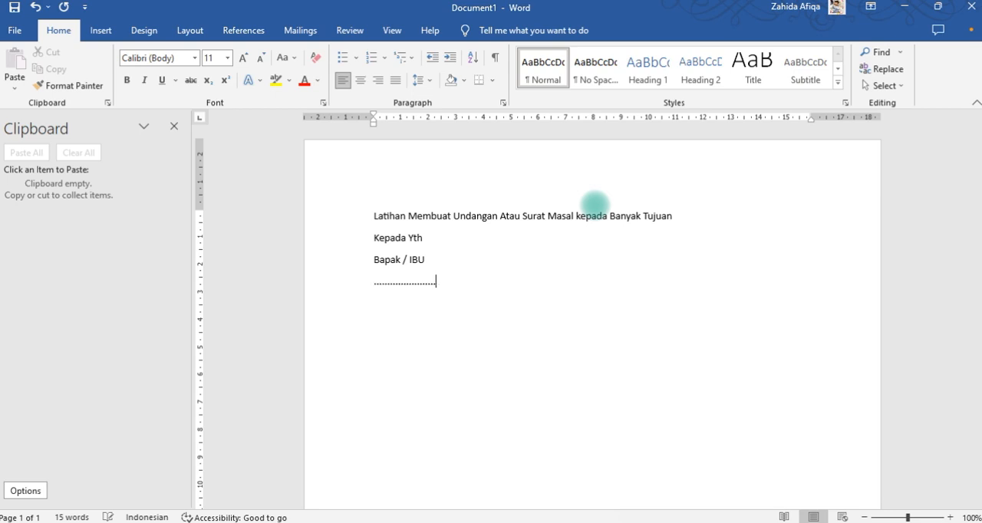
# Add a "Wali" line with a dotted placeholder line beneath it.
pyautogui.press('Return')
pyautogui.write('Wali')
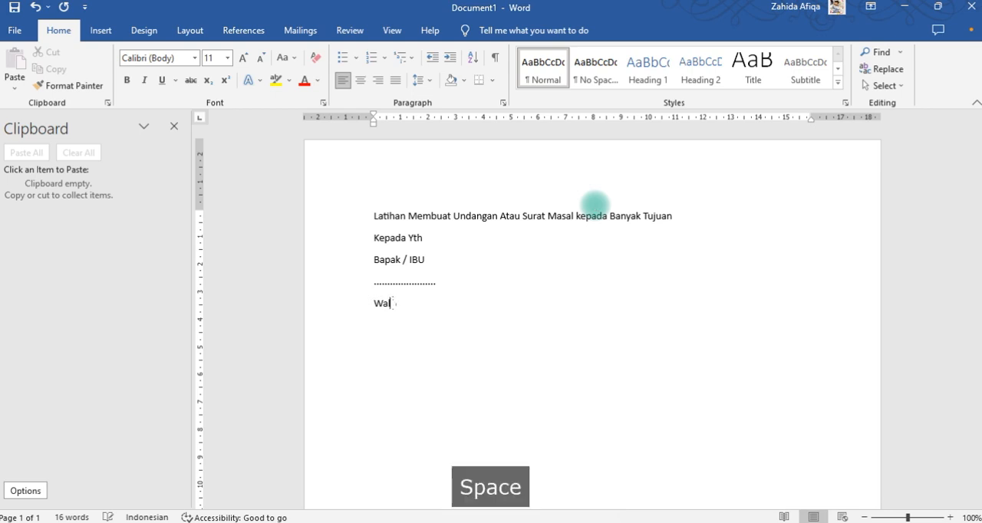
pyautogui.press('Return')
pyautogui.write('....')
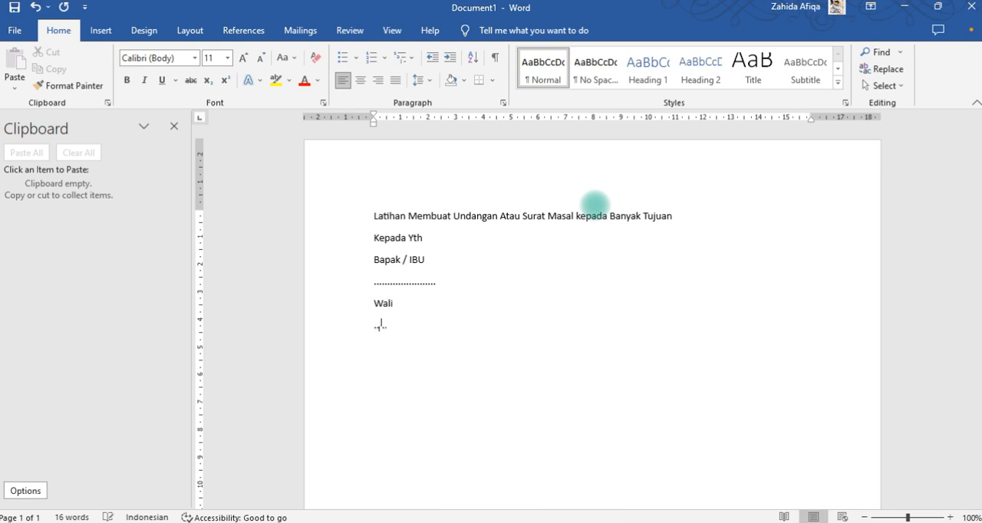
pyautogui.write('............')
# Add a "Kelas" line with a dotted placeholder line beneath it.
pyautogui.press('Return')
pyautogui.write('Kelas')
pyautogui.press('BackSpace')
pyautogui.press('Return')
pyautogui.write('..........')
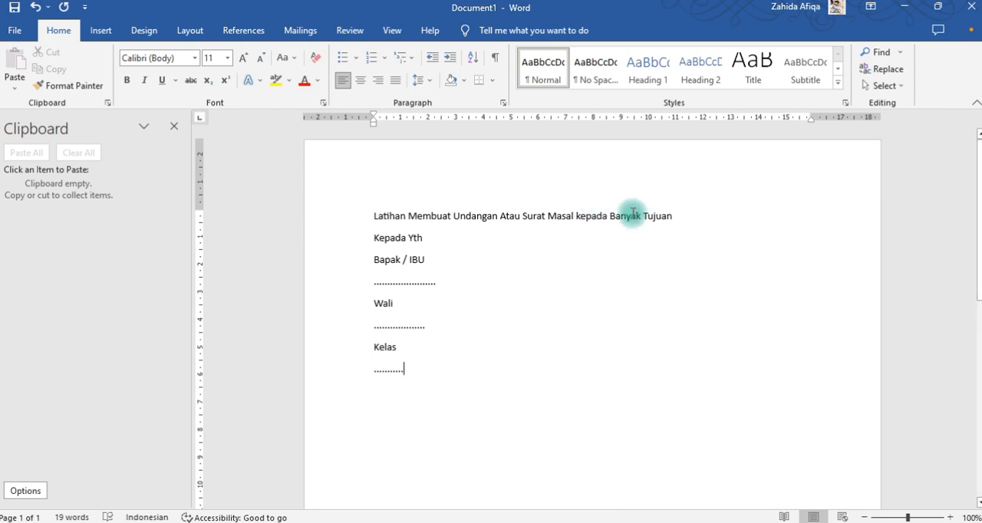
pyautogui.write('..')
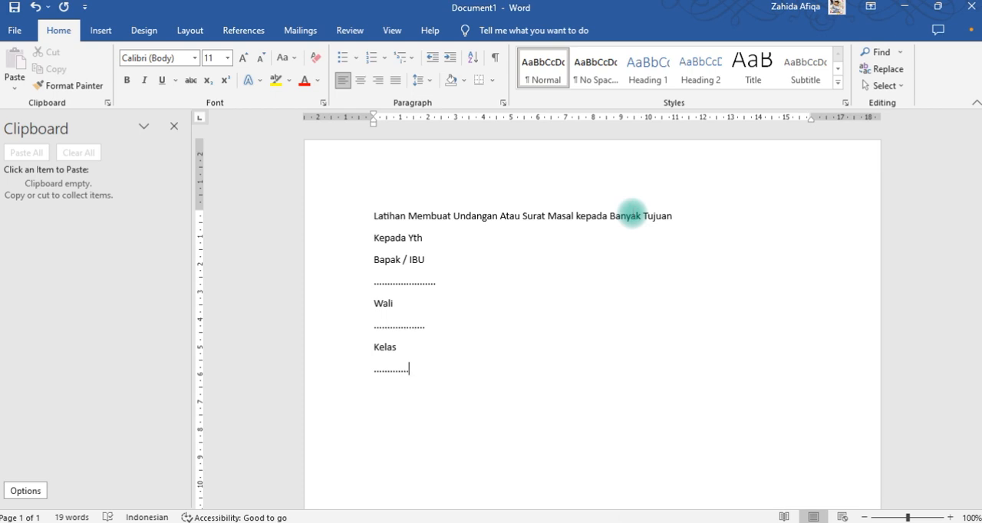
pyautogui.click(404, 412)
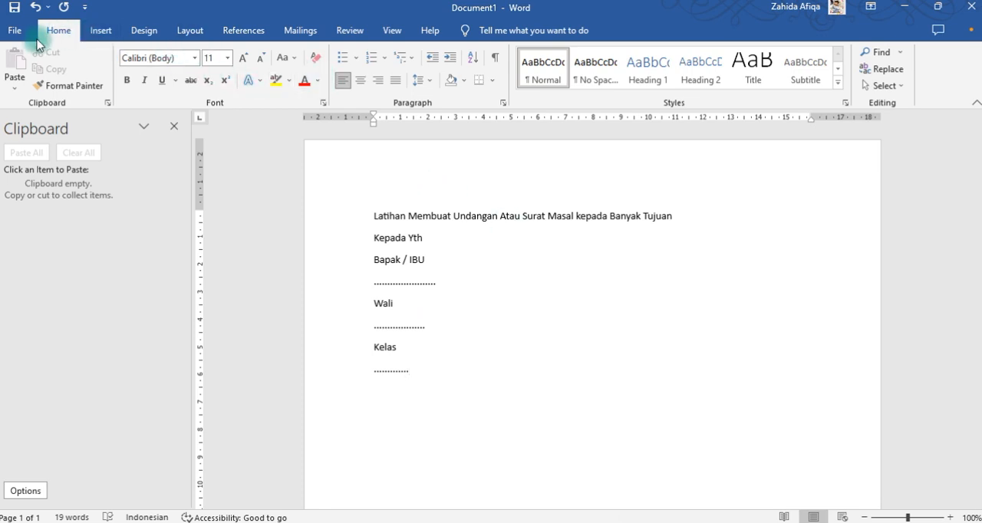
# Start a new typed recipient list for the mail merge and move its window clear of the letter's placeholder lines.
pyautogui.click(304, 31)
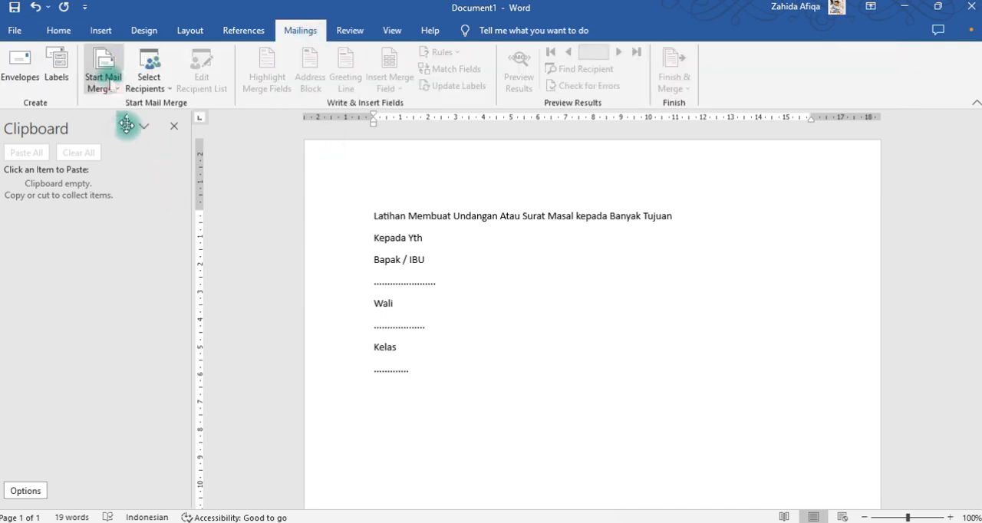
pyautogui.click(107, 83)
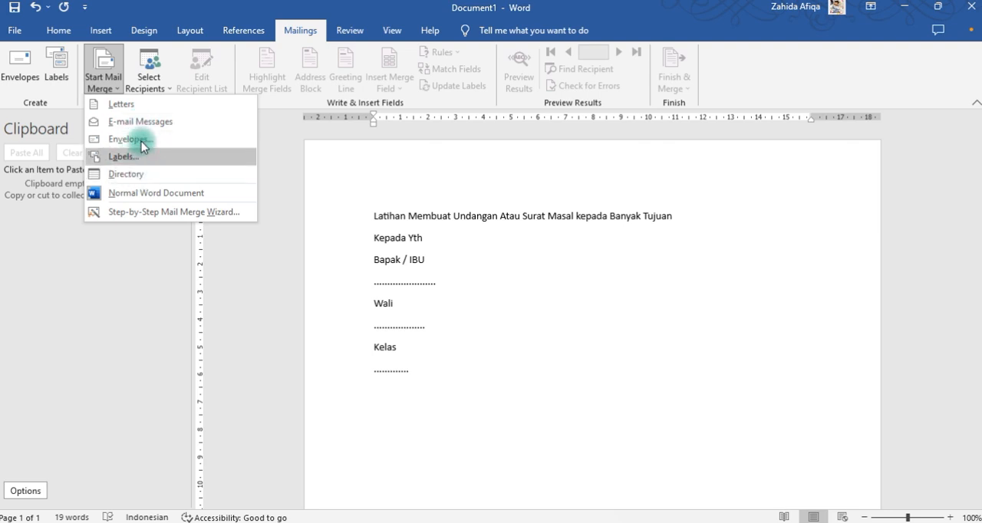
pyautogui.click(427, 258)
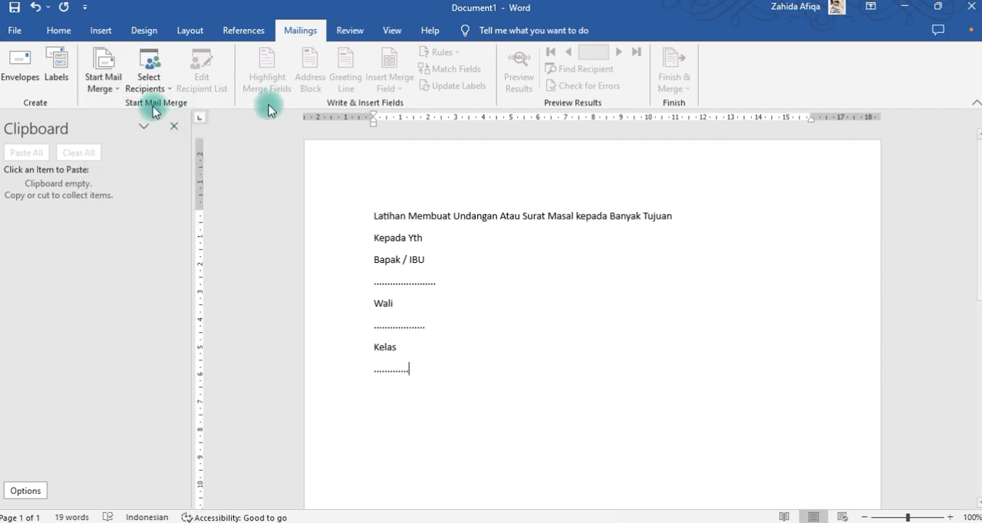
pyautogui.click(150, 68)
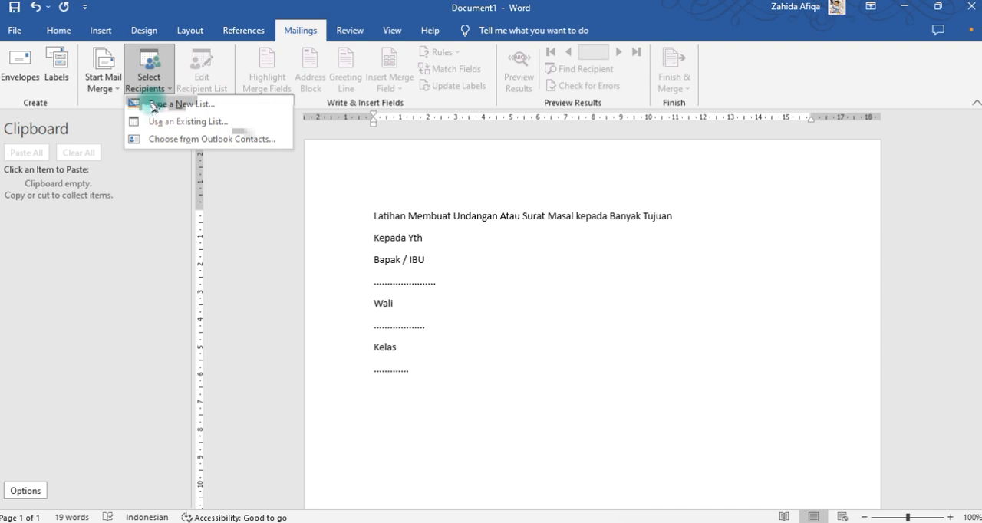
pyautogui.click(191, 140)
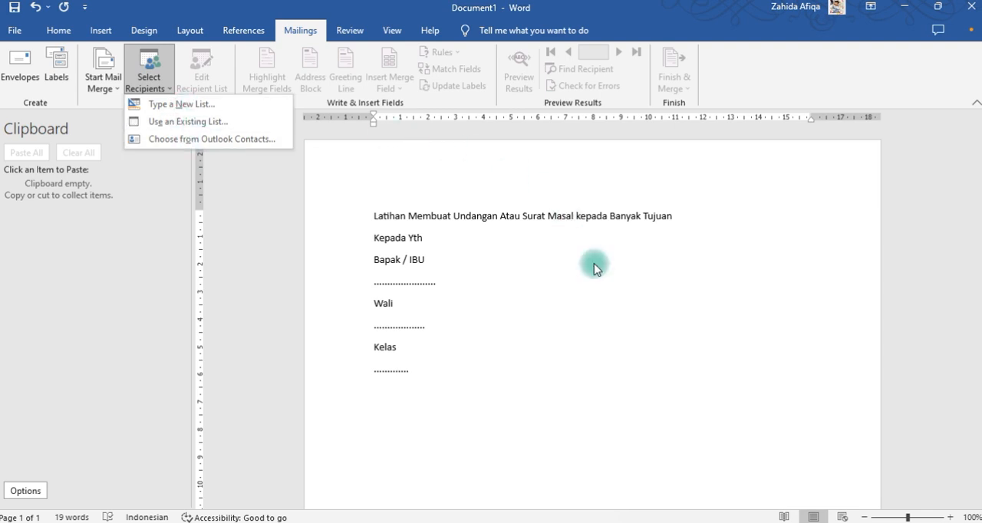
pyautogui.click(182, 107)
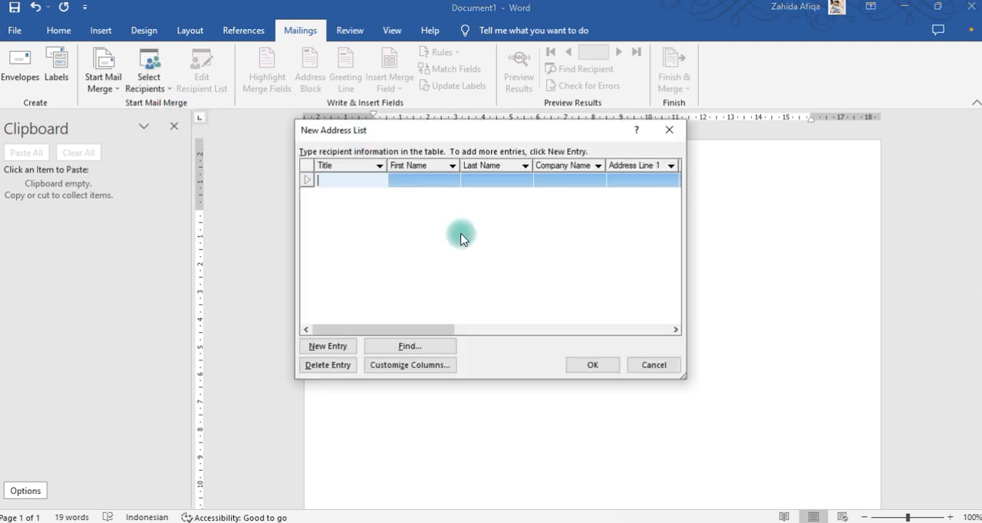
pyautogui.moveTo(528, 133); pyautogui.dragTo(548, 140)
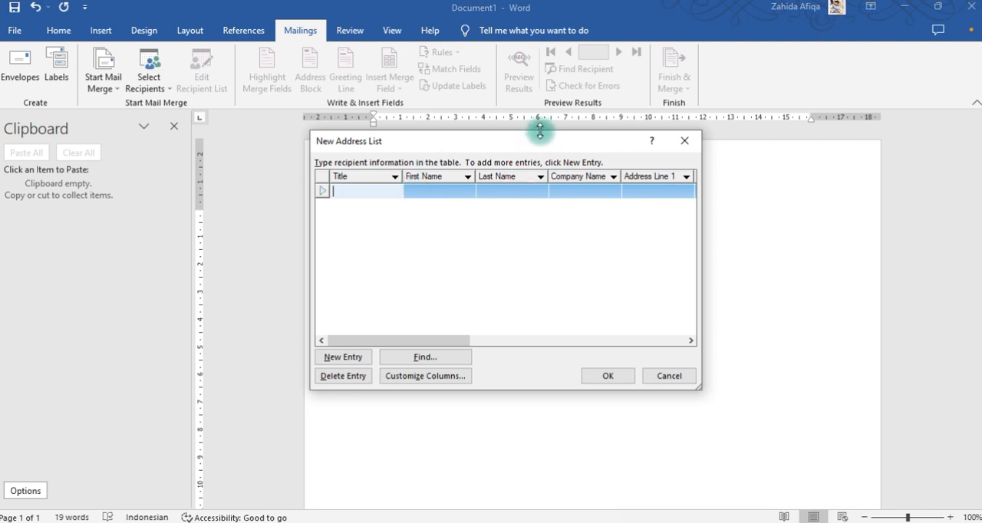
pyautogui.moveTo(537, 136); pyautogui.dragTo(591, 158)
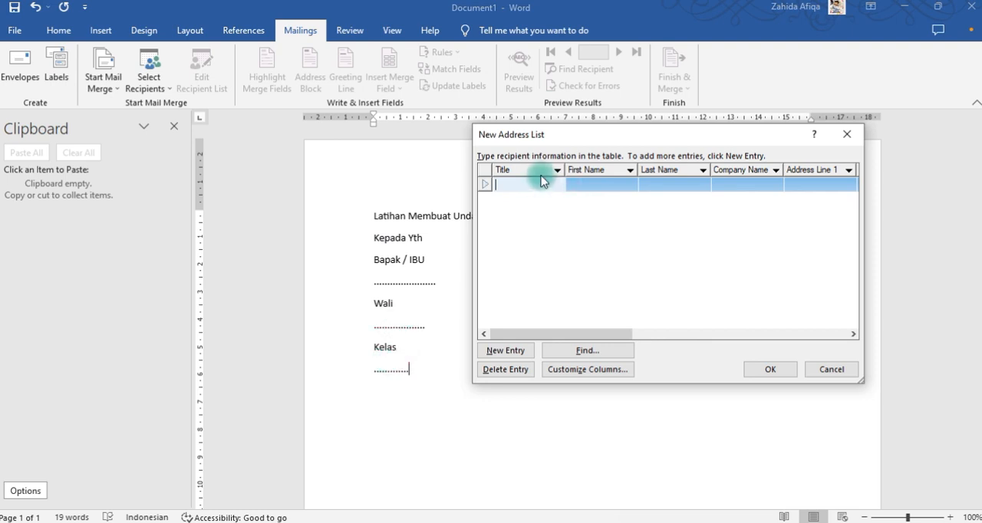
# Customize the address list columns by renaming the Title field to "Bapak IBU".
pyautogui.click(592, 369)
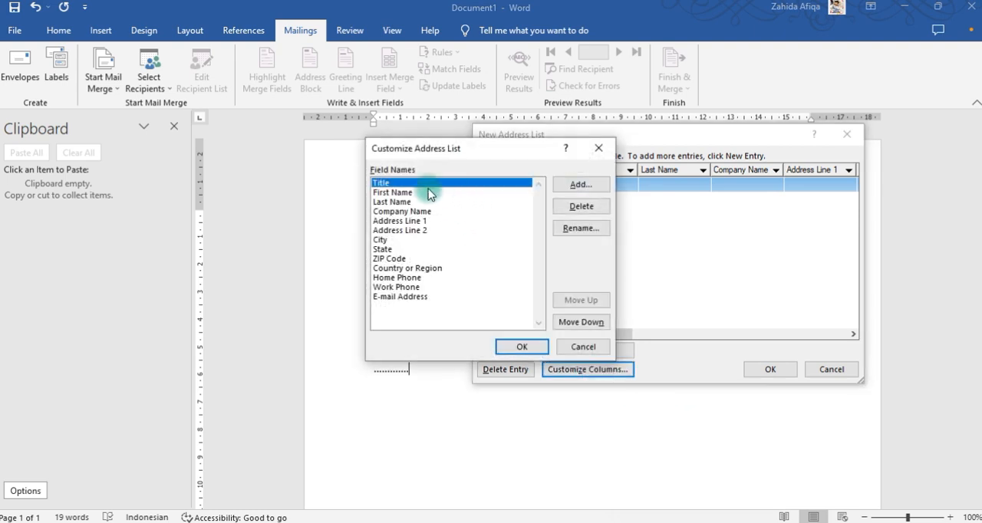
pyautogui.click(580, 229)
pyautogui.write('B')
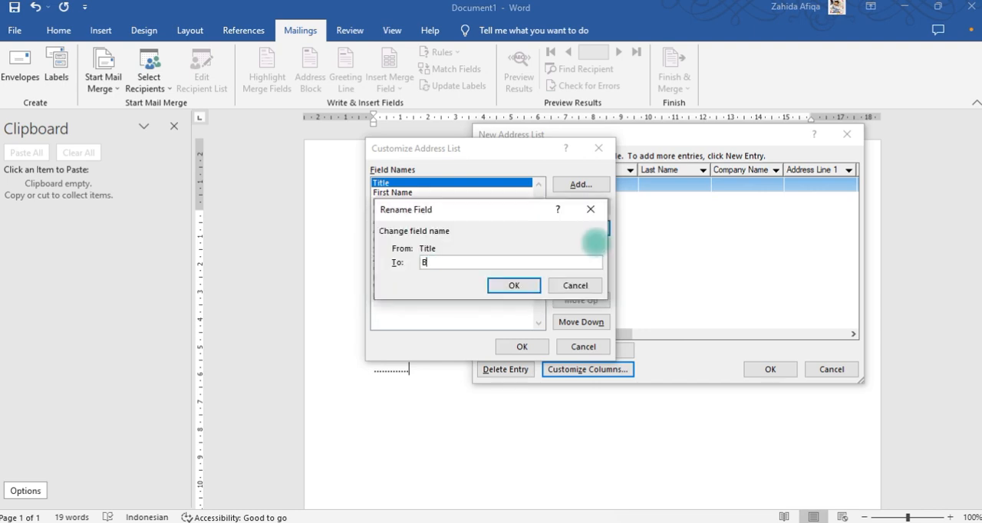
pyautogui.write('apak ')
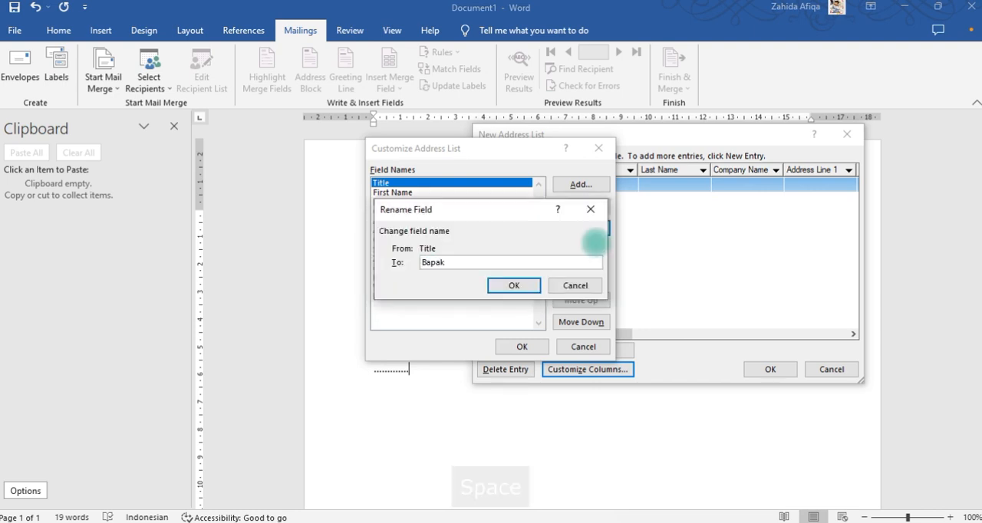
pyautogui.write('IBU')
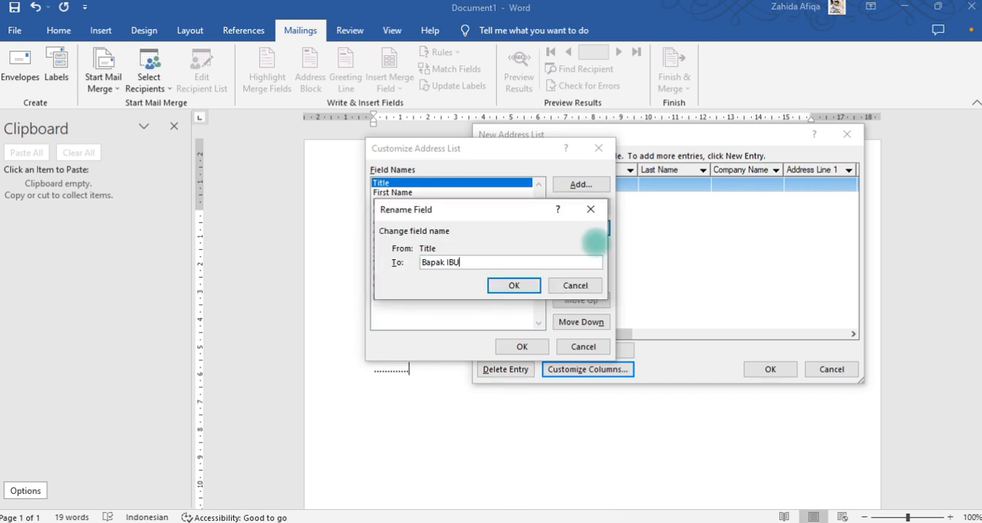
pyautogui.click(512, 286)
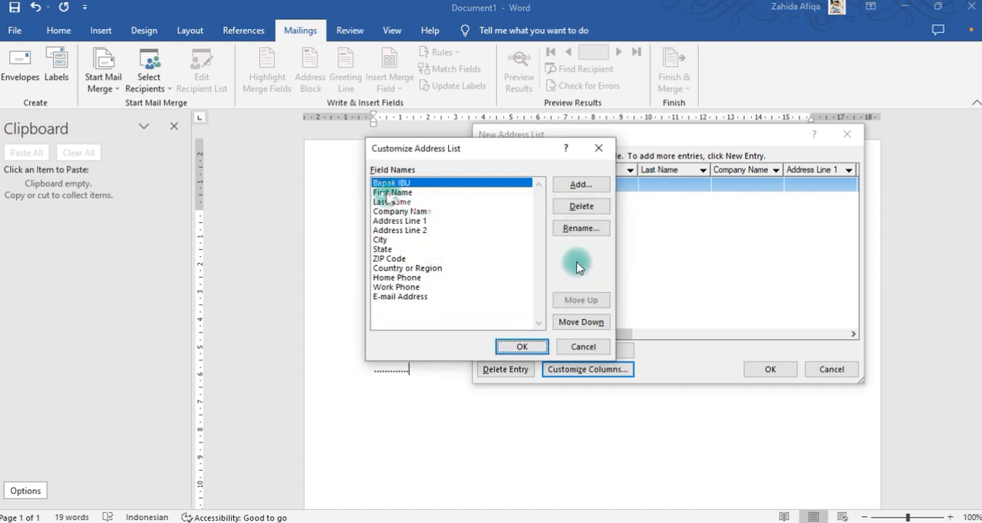
# Move the column customization window off the letter text and rename the First Name field to "Wali".
pyautogui.moveTo(473, 150); pyautogui.dragTo(559, 161)
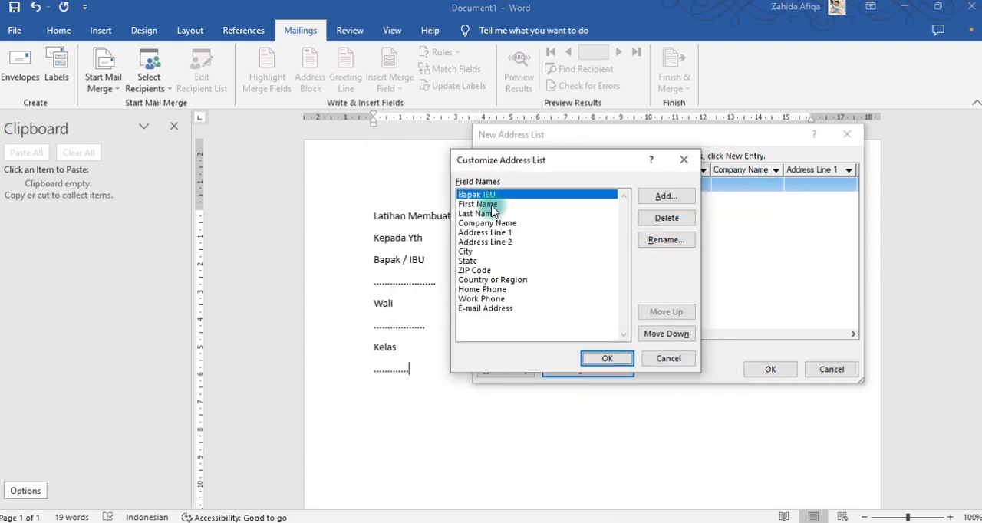
pyautogui.click(492, 206)
pyautogui.click(666, 239)
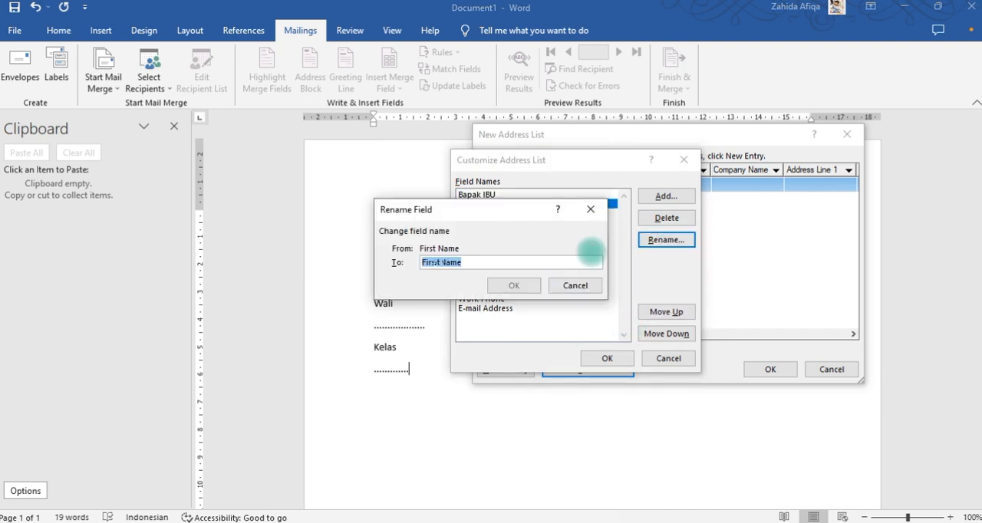
pyautogui.write('Wali')
pyautogui.click(516, 285)
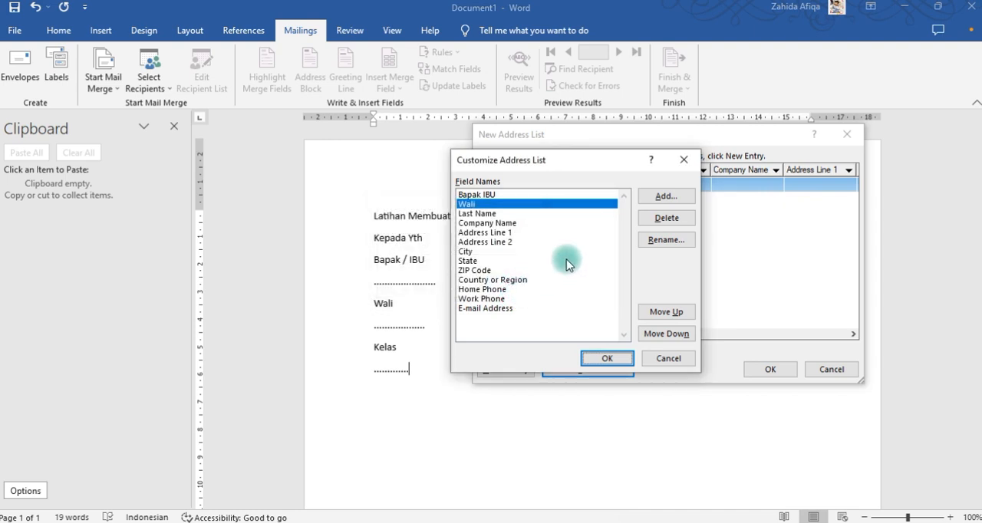
# Rename the Last Name field of the address list to "Kelas".
pyautogui.click(472, 213)
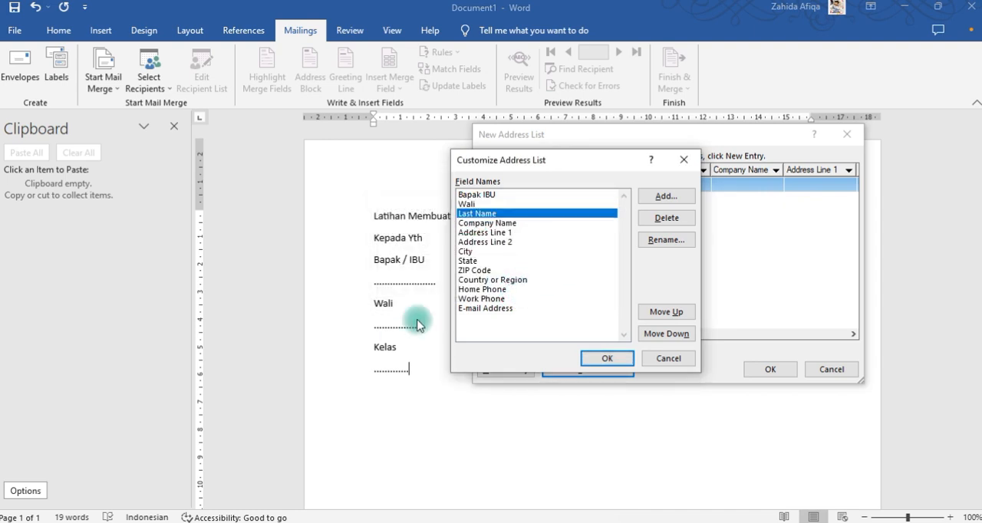
pyautogui.click(666, 244)
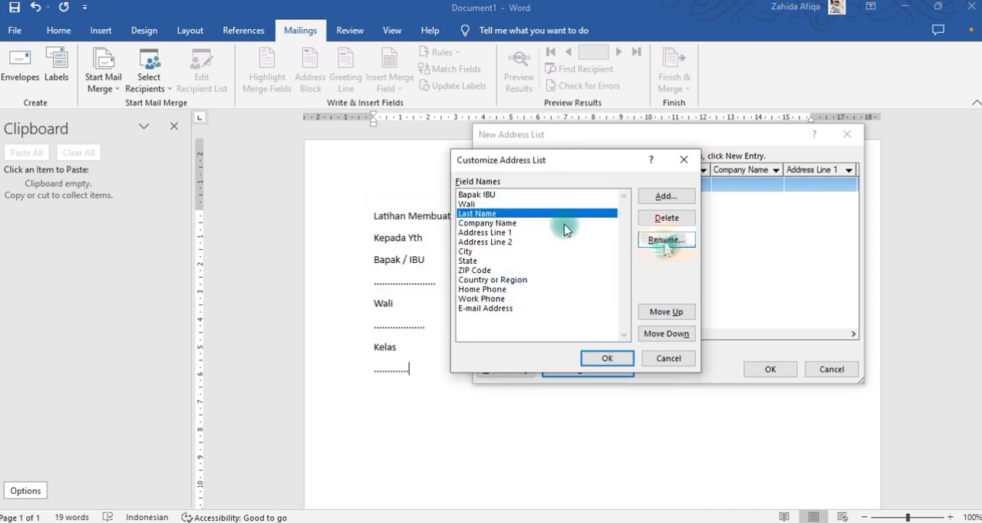
pyautogui.write('Kelas')
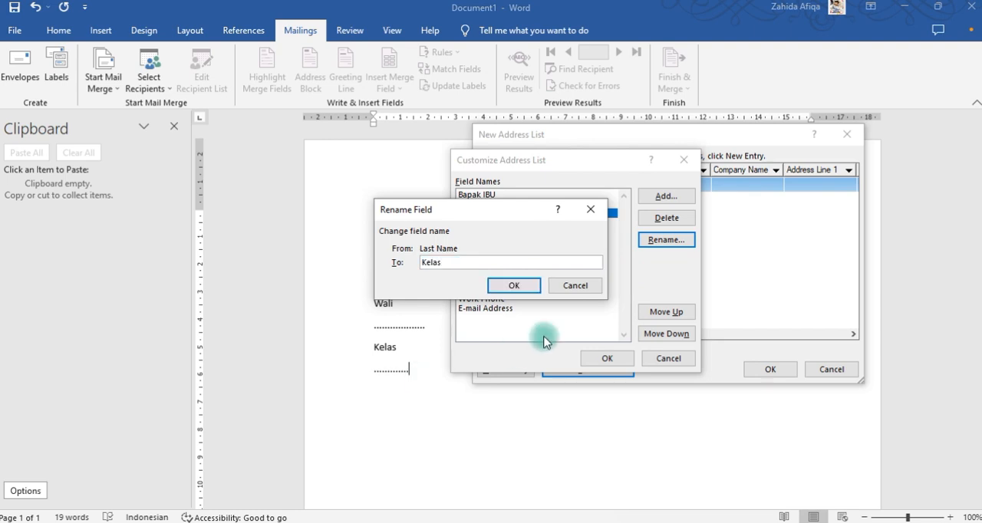
pyautogui.click(524, 285)
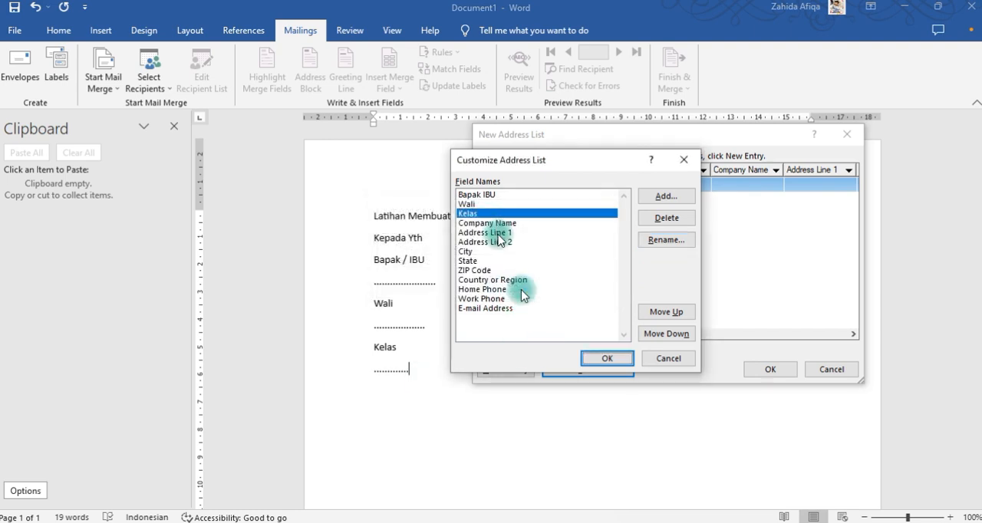
# Delete the Company Name field from the address list and apply the customized columns.
pyautogui.click(500, 288)
pyautogui.click(504, 241)
pyautogui.click(508, 223)
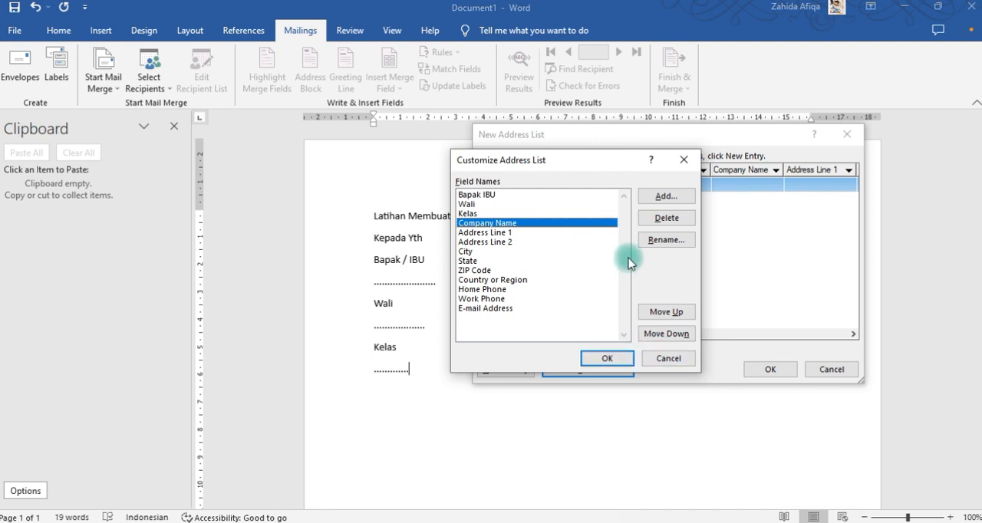
pyautogui.click(664, 196)
pyautogui.click(661, 218)
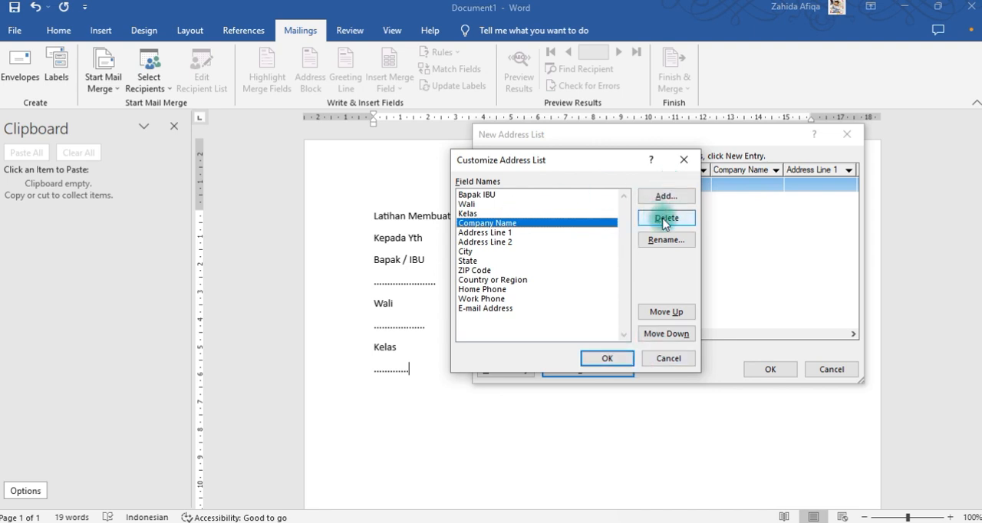
pyautogui.click(464, 309)
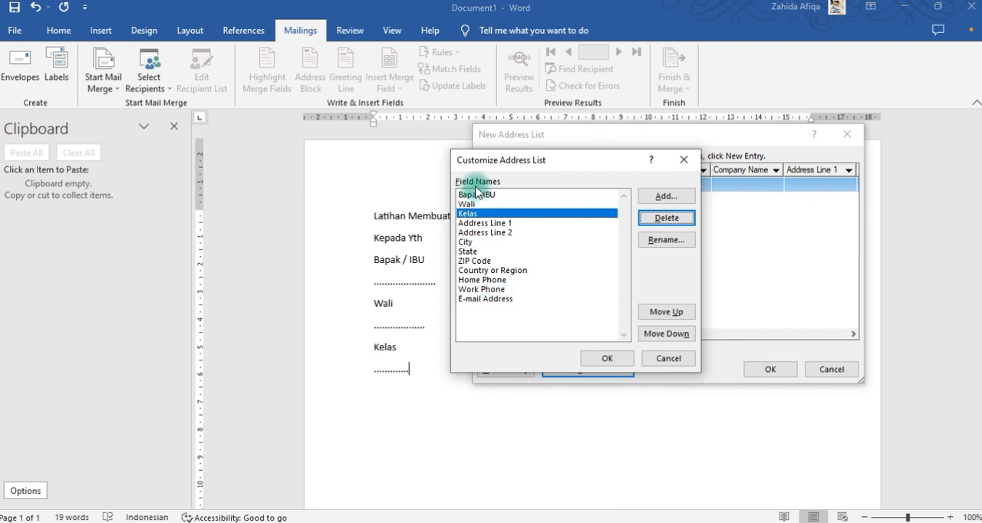
pyautogui.click(604, 360)
pyautogui.click(612, 358)
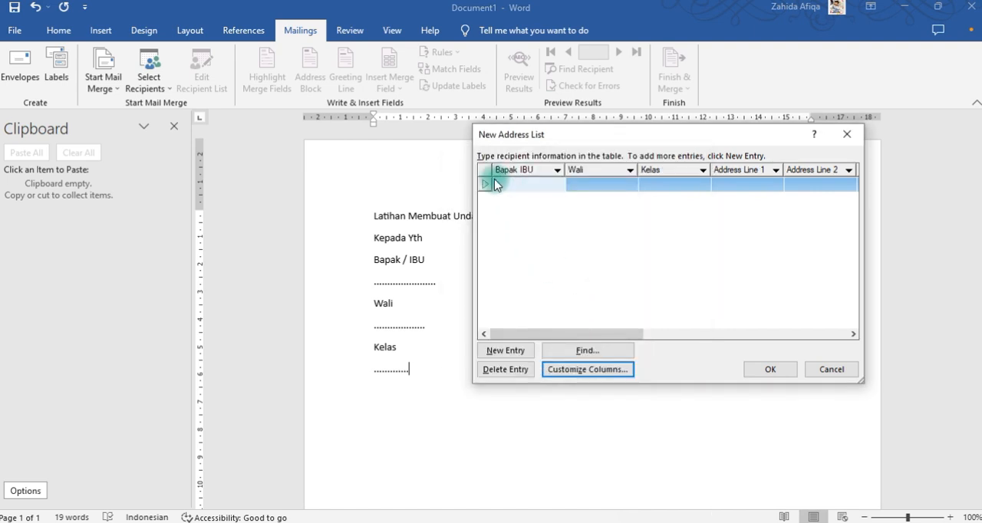
# Fill in the first entry with the recipient's name under Bapak IBU, "Senin" under Wali and "Satu" under Kelas.
pyautogui.click(495, 184)
pyautogui.write('Aha')
pyautogui.write('md')
pyautogui.write('d')
pyautogui.click(606, 184)
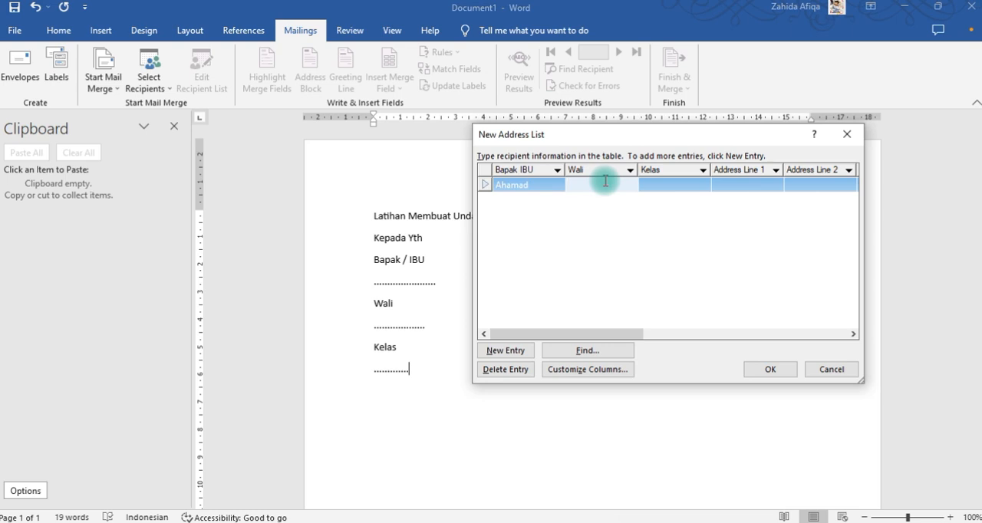
pyautogui.write('Seni')
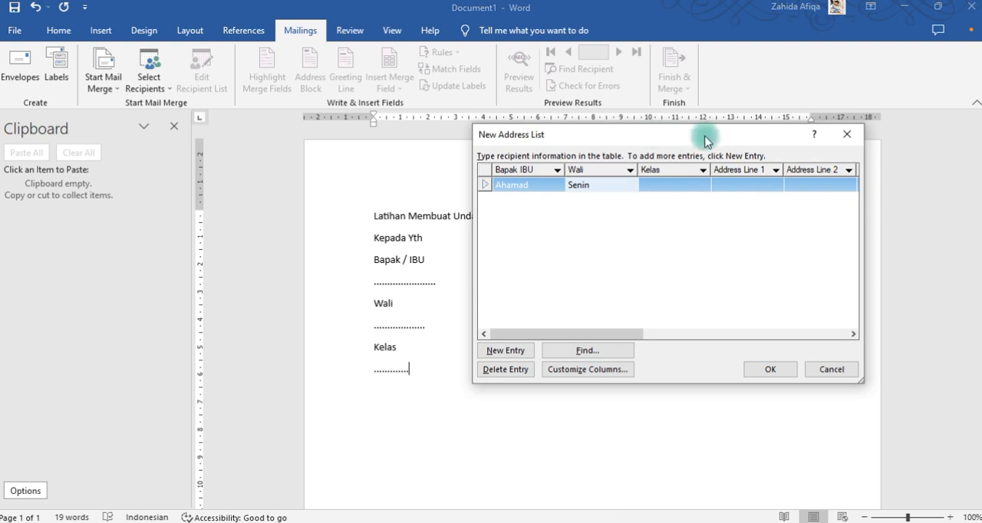
pyautogui.write('n')
pyautogui.click(691, 185)
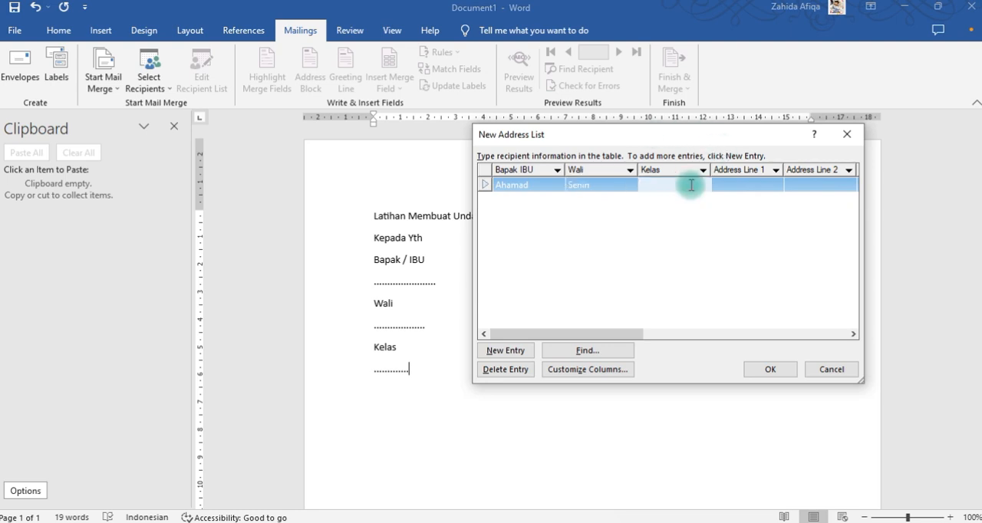
pyautogui.write('Sat')
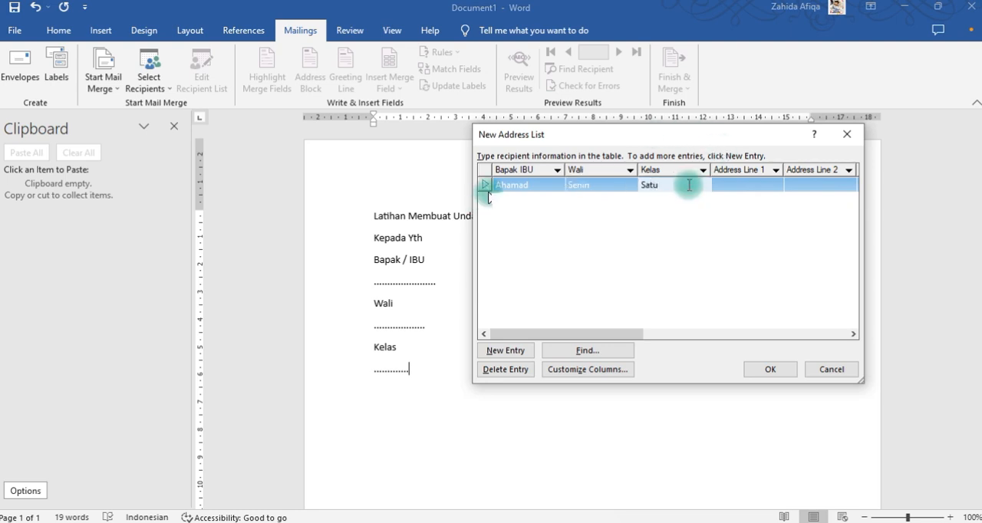
pyautogui.write('u')
pyautogui.click(483, 175)
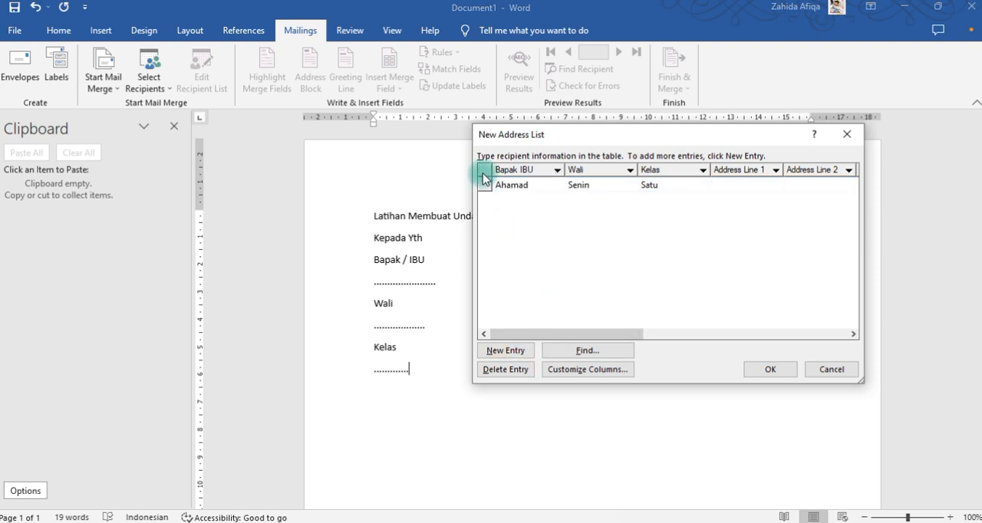
# Add a second blank entry and remove the extra "a" from the recipient's name in the first entry.
pyautogui.click(517, 346)
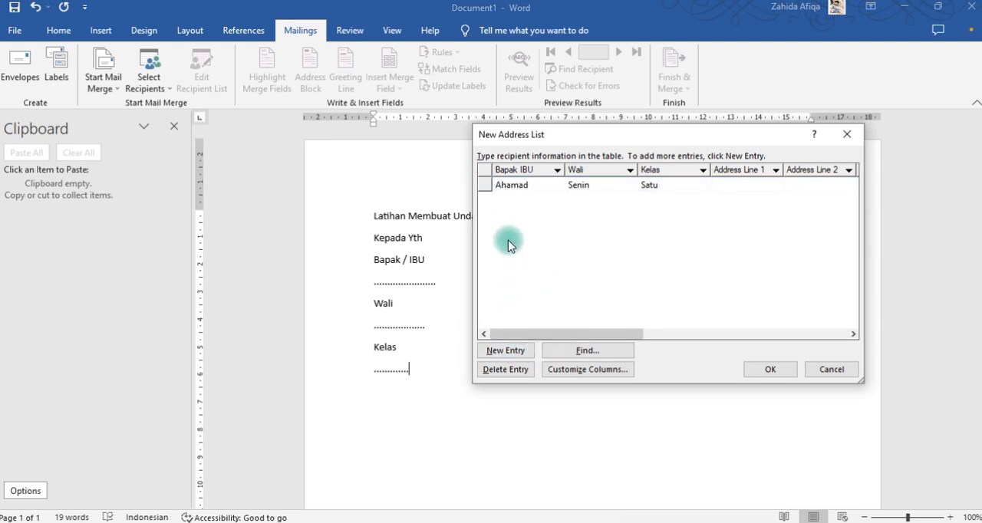
pyautogui.click(514, 185)
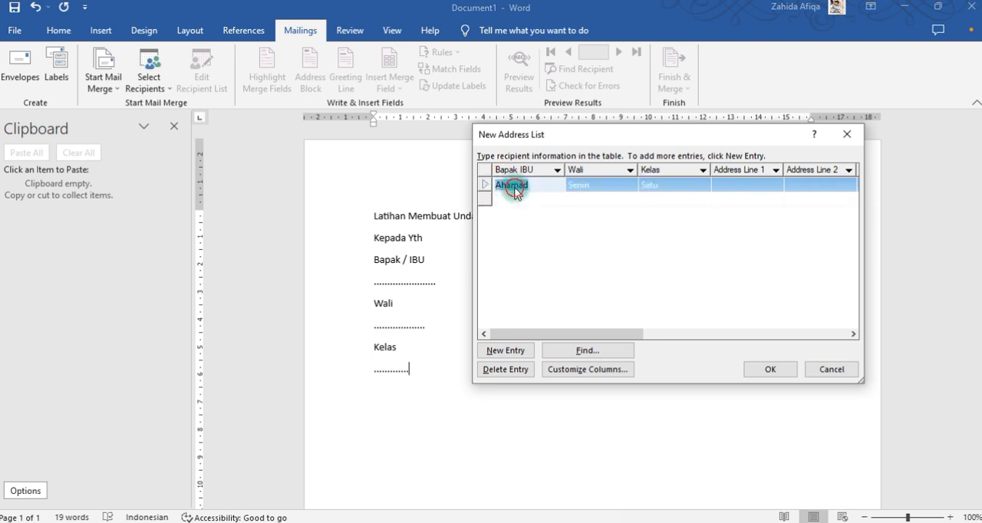
pyautogui.press('BackSpace')
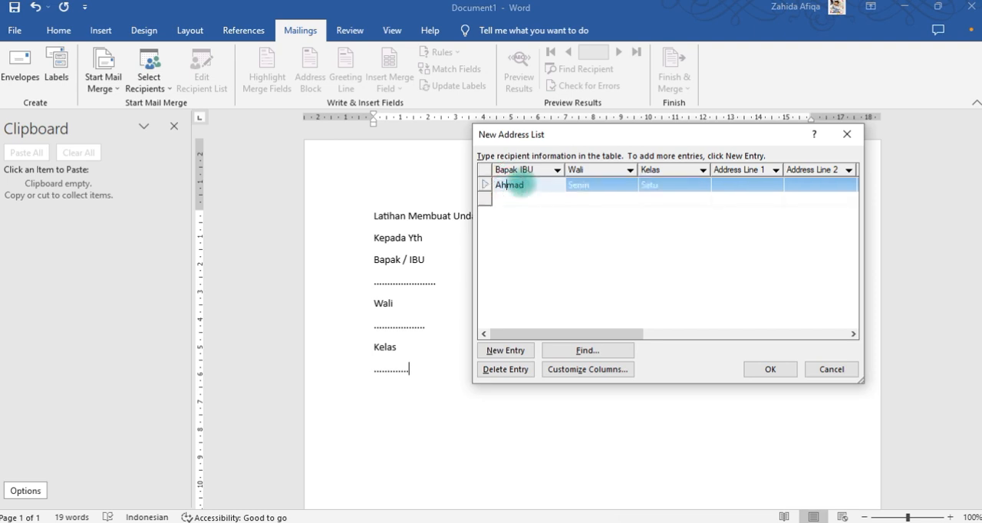
# Fill in the second entry with "Bapak" under Bapak IBU, "Selas" under Wali and "Dua" under Kelas.
pyautogui.click(520, 198)
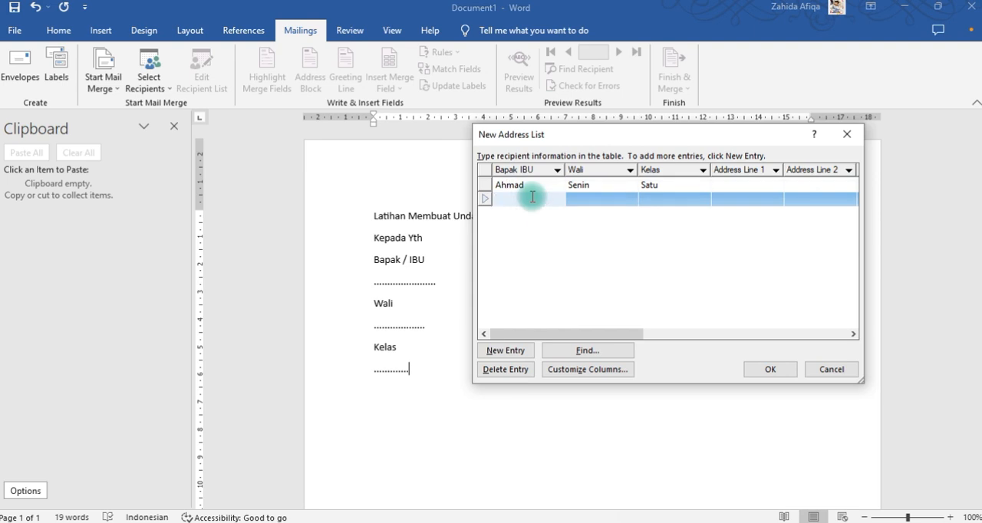
pyautogui.write('Bapak')
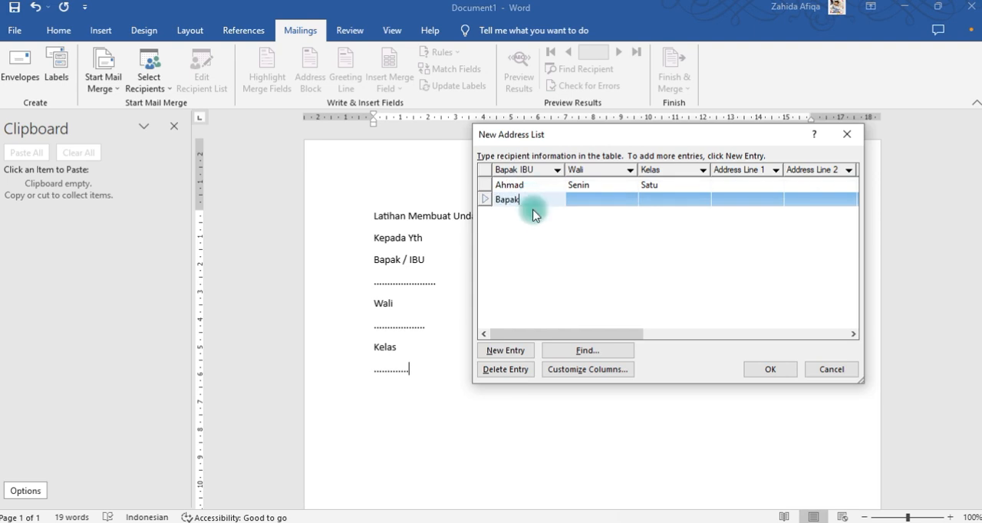
pyautogui.click(602, 202)
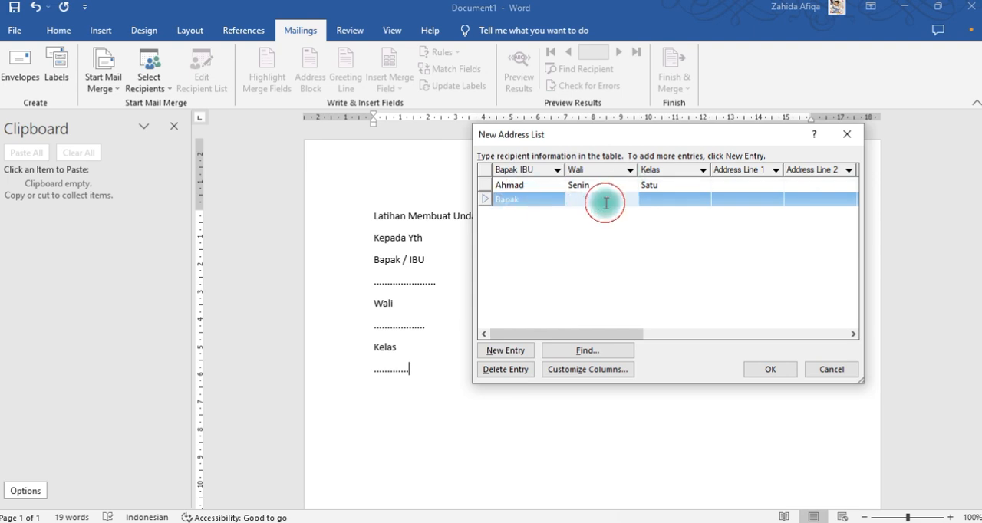
pyautogui.write('Selas')
pyautogui.click(659, 200)
pyautogui.write('Dua')
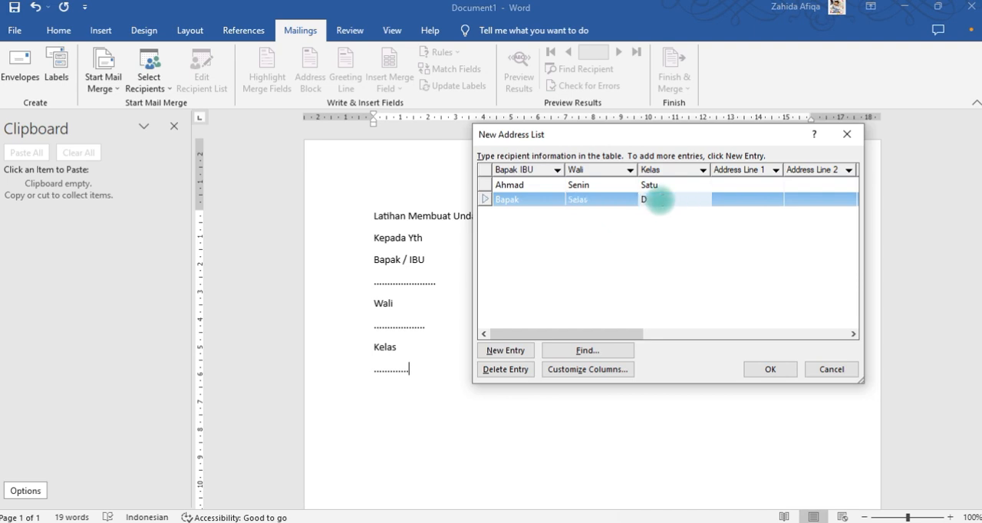
# Add a third entry with "IBU" under Bapak IBU, and correct the second entry's Wali value to "Selasa".
pyautogui.click(529, 349)
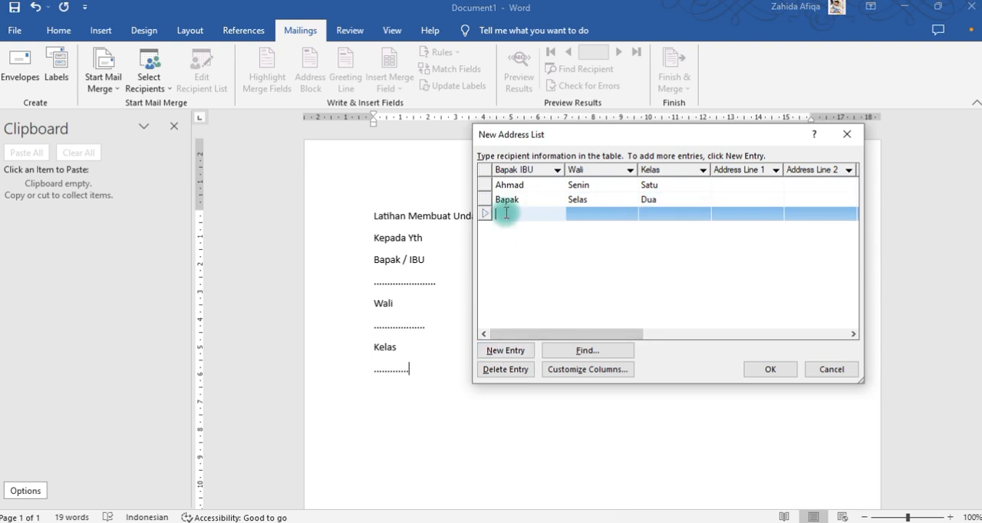
pyautogui.write('IBU')
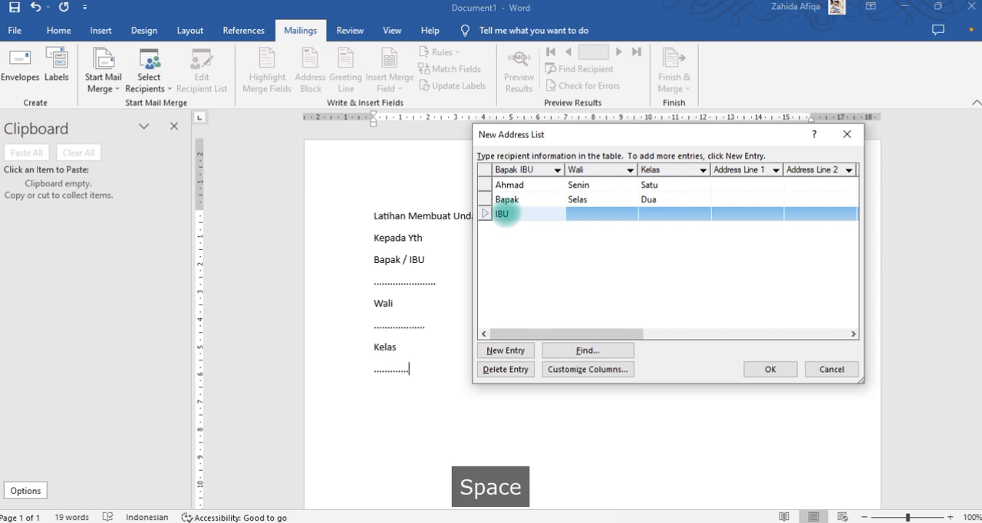
pyautogui.click(598, 200)
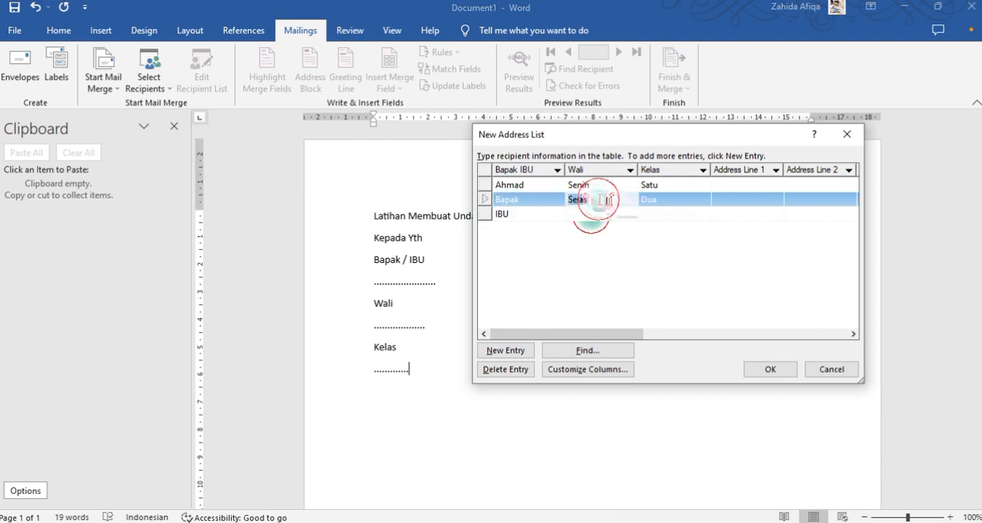
pyautogui.click(599, 199)
pyautogui.write('asa')
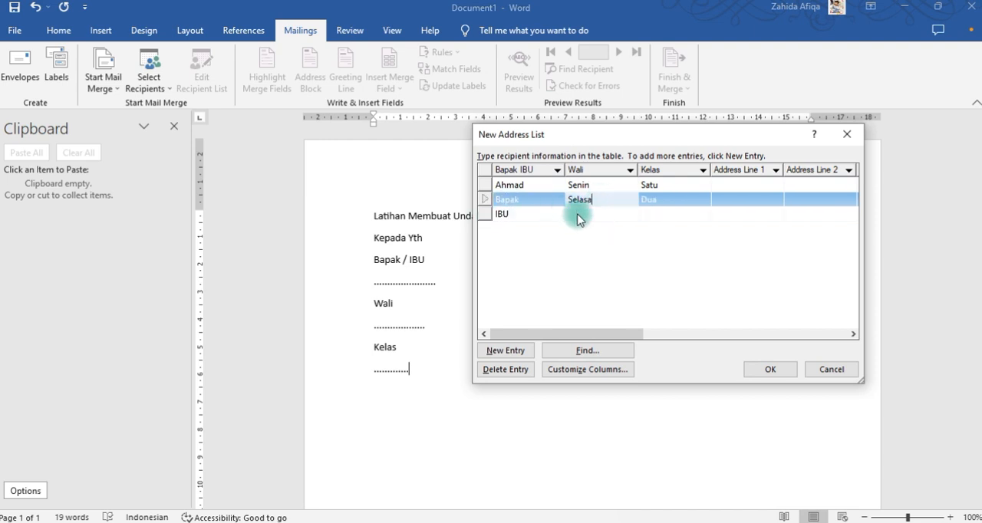
# Complete the third entry with "Rabu" under Wali and "Tiga" under Kelas.
pyautogui.click(592, 214)
pyautogui.write('Ra')
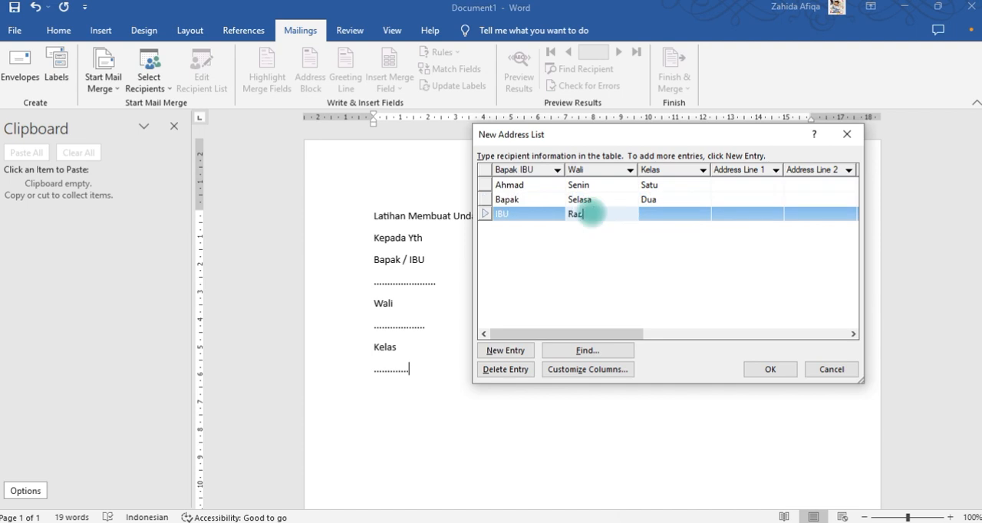
pyautogui.write('bu')
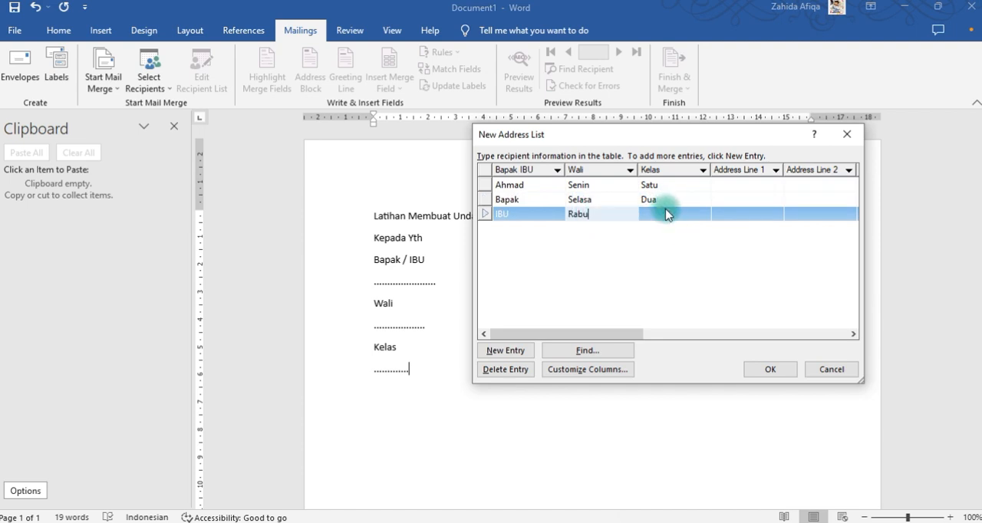
pyautogui.click(665, 213)
pyautogui.write('Tiga')
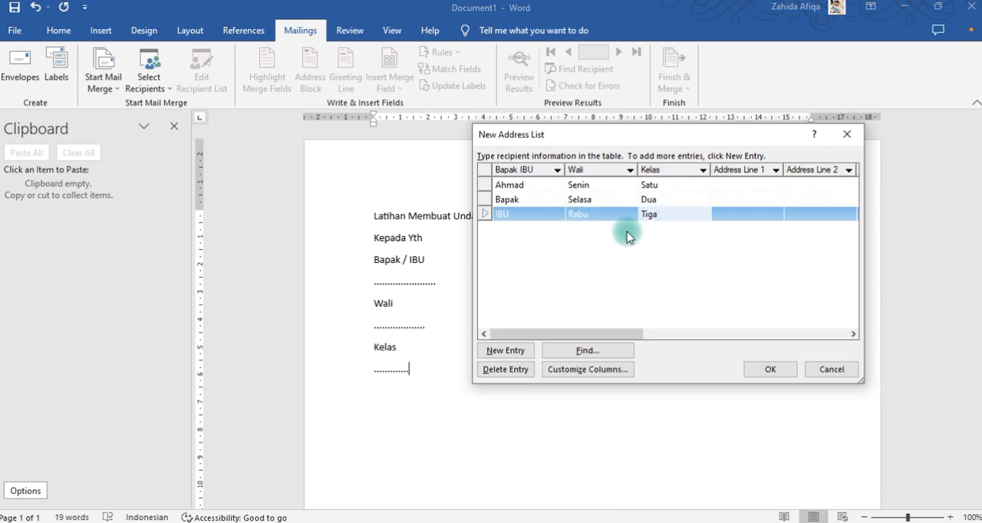
# Add a fourth entry with "UMI" under Bapak IBU, "Kamis" under Wali and "Empat" under Kelas.
pyautogui.click(496, 357)
pyautogui.click(498, 353)
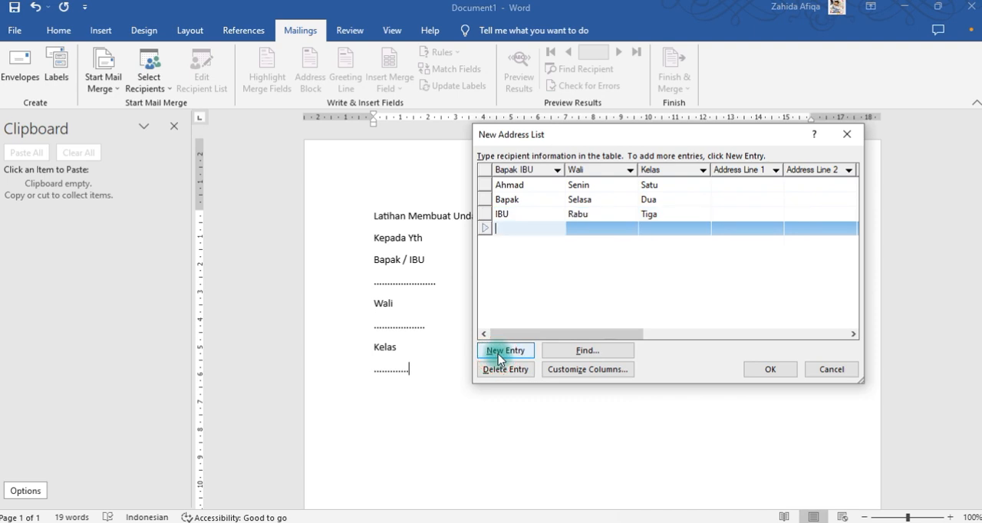
pyautogui.write('UMI')
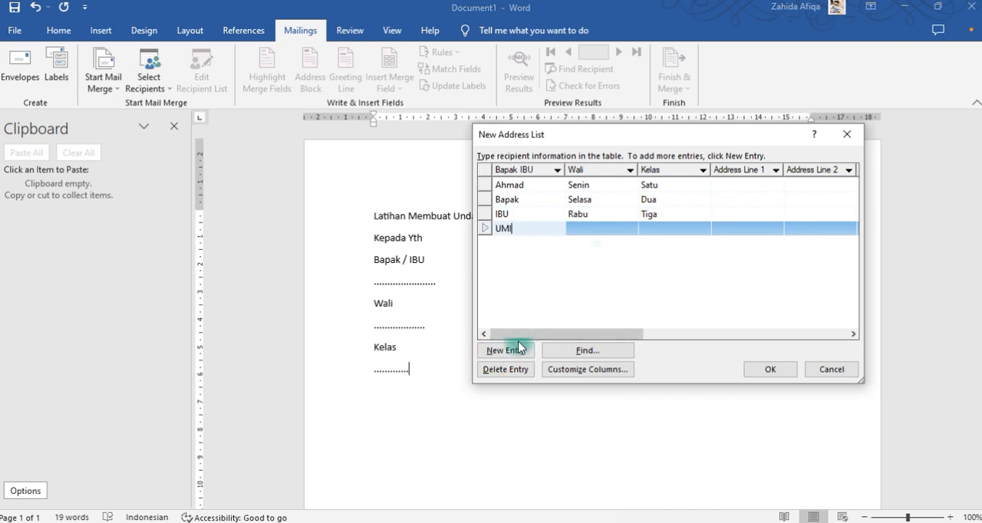
pyautogui.click(598, 226)
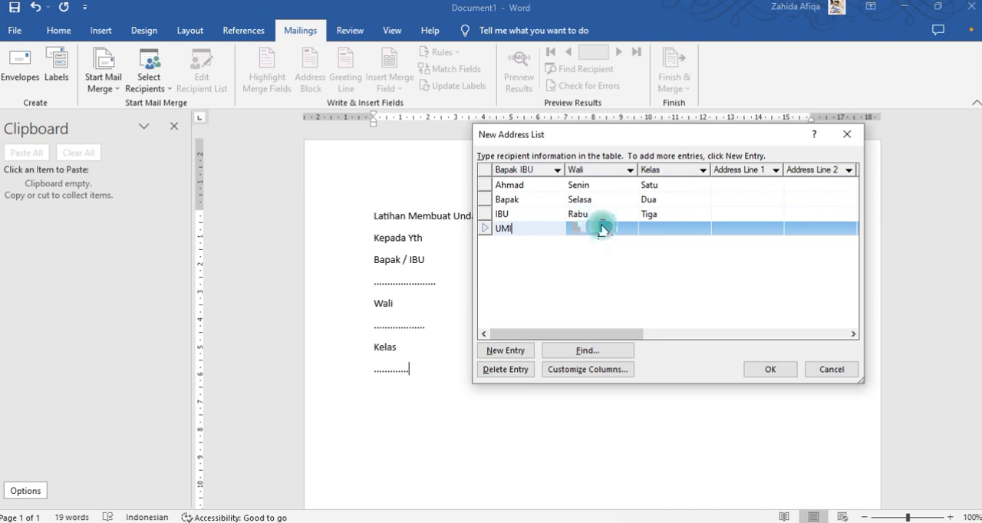
pyautogui.write('Kamis')
pyautogui.click(658, 230)
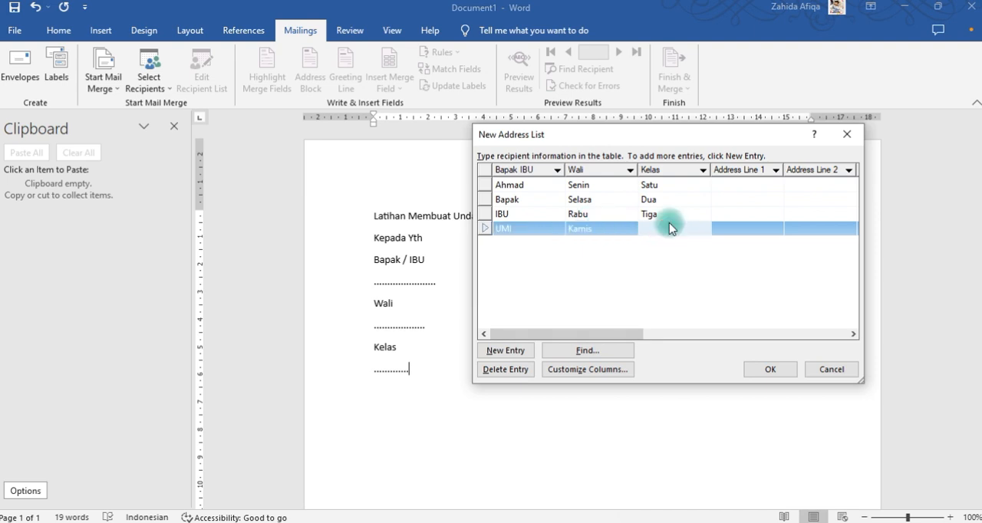
pyautogui.write('R')
pyautogui.write('mpat')
# Add a fifth entry with "Ayah" under Bapak IBU, "Juma" under Wali and "Lima" under Kelas.
pyautogui.click(506, 351)
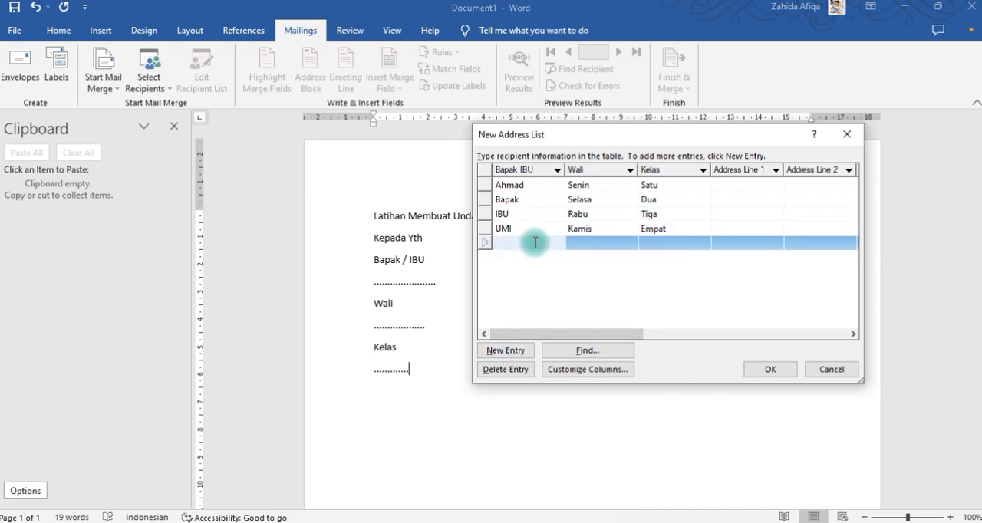
pyautogui.write('Ayah')
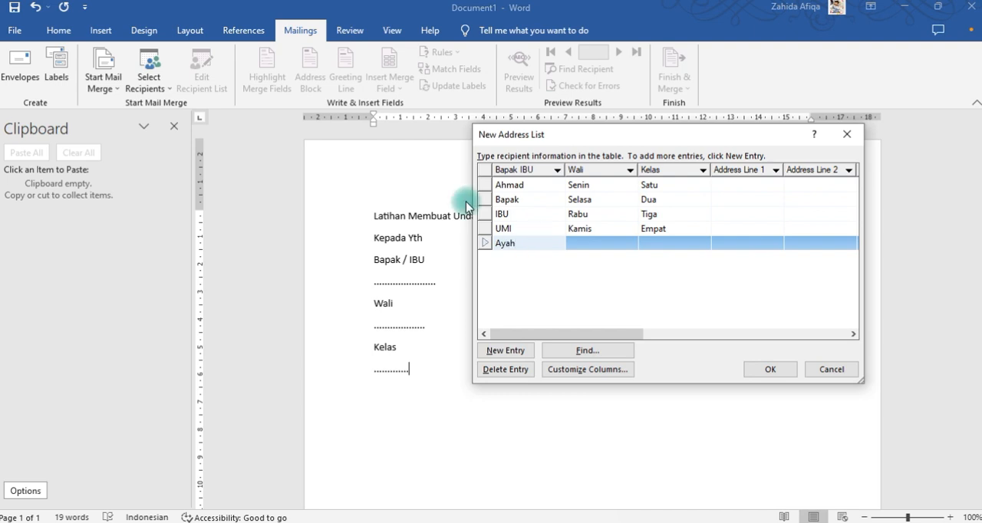
pyautogui.click(589, 244)
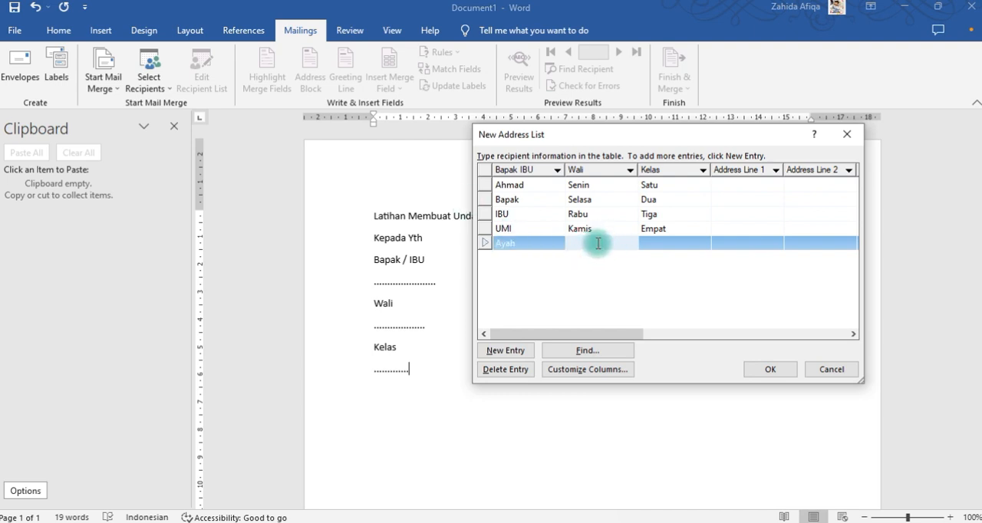
pyautogui.write('Juma')
pyautogui.click(676, 245)
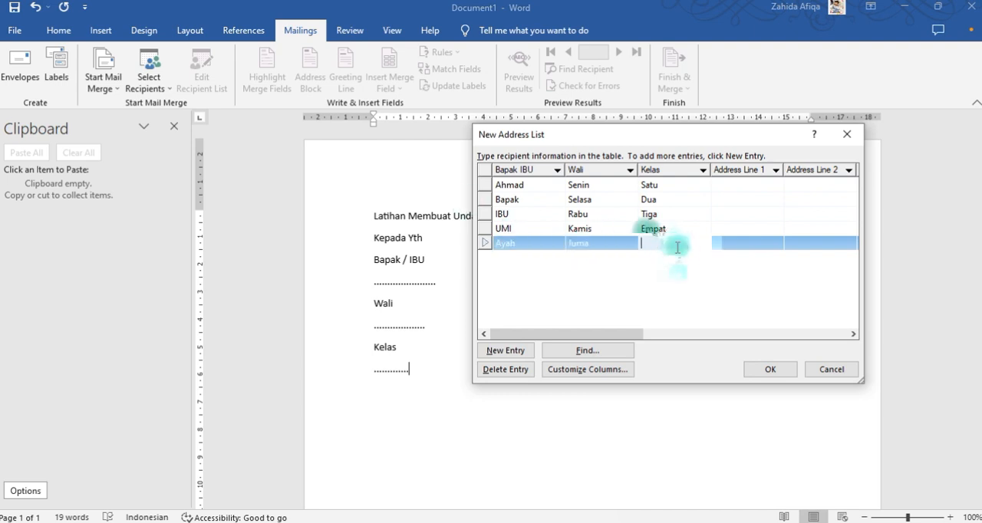
pyautogui.write('Lima')
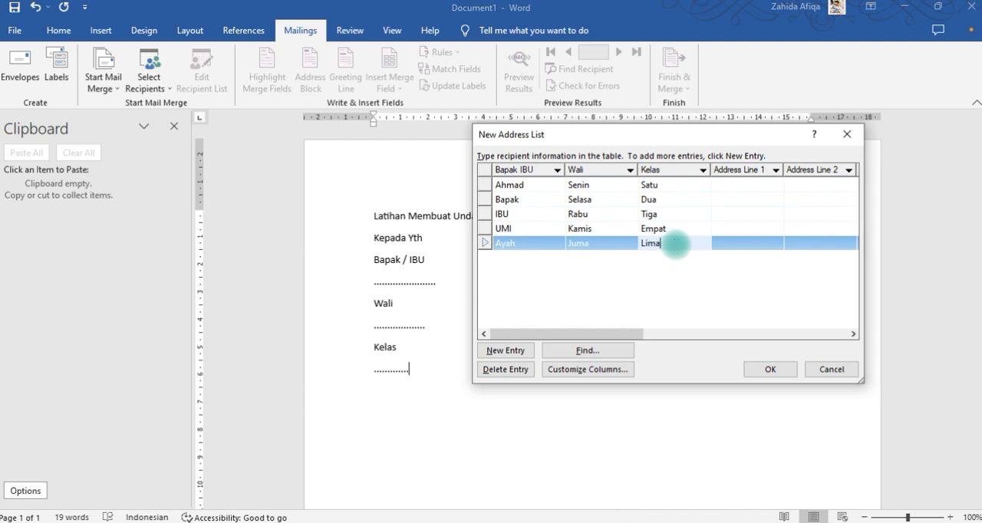
# Add a sixth entry with "Ayah Ibu" under Bapak IBU, and correct the fifth entry's Wali value to "Jumat".
pyautogui.click(511, 357)
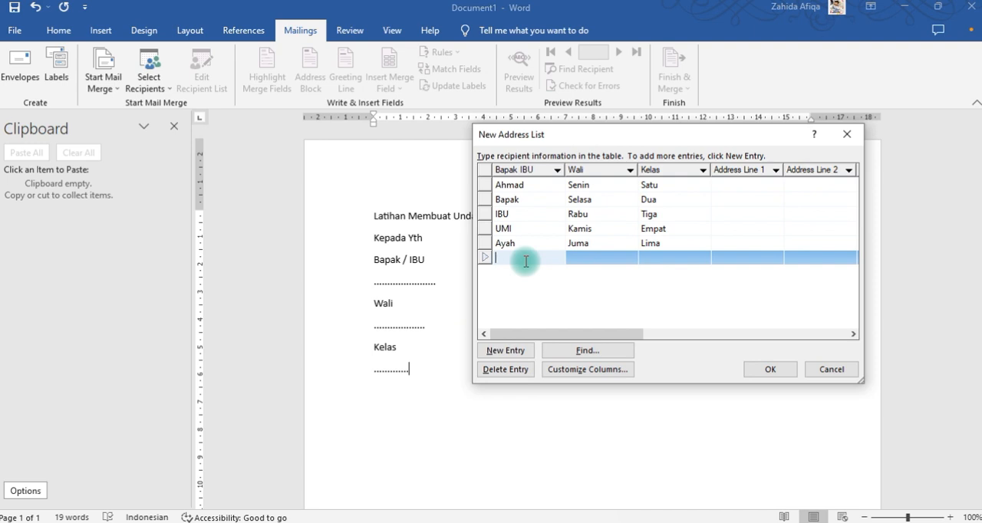
pyautogui.write('Ayah Ibu')
pyautogui.click(612, 245)
pyautogui.write('t')
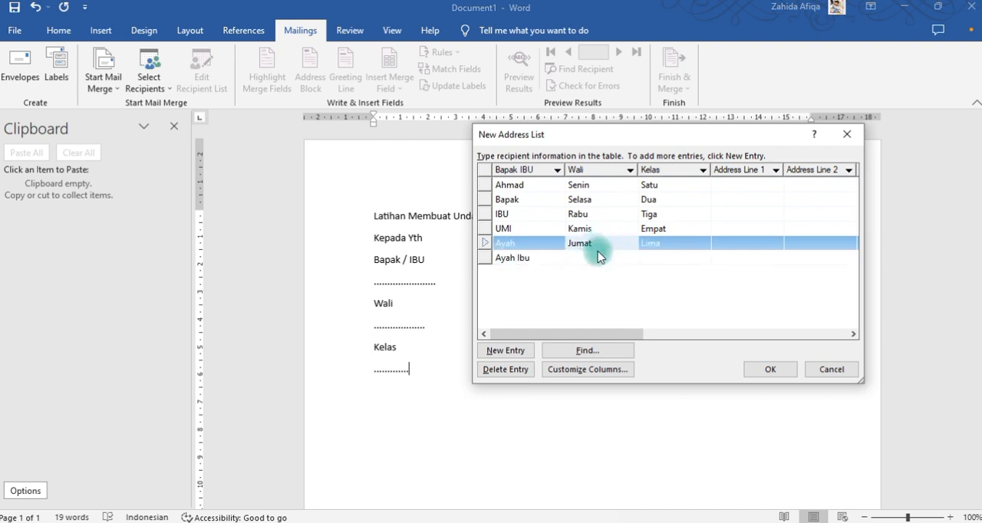
# Complete the sixth entry with "Sabtu" under Wali and "enam" under Kelas.
pyautogui.click(598, 254)
pyautogui.write('Sabtu')
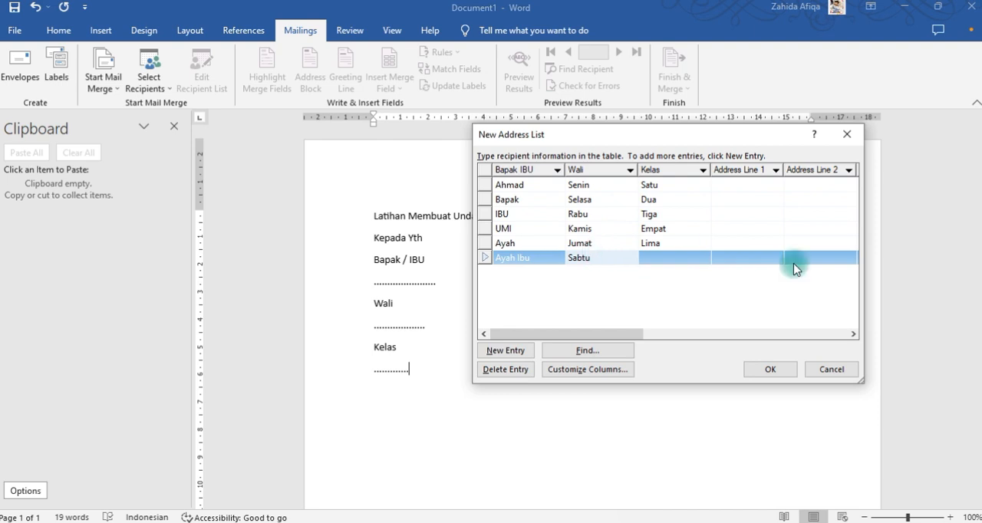
pyautogui.click(683, 258)
pyautogui.write('e')
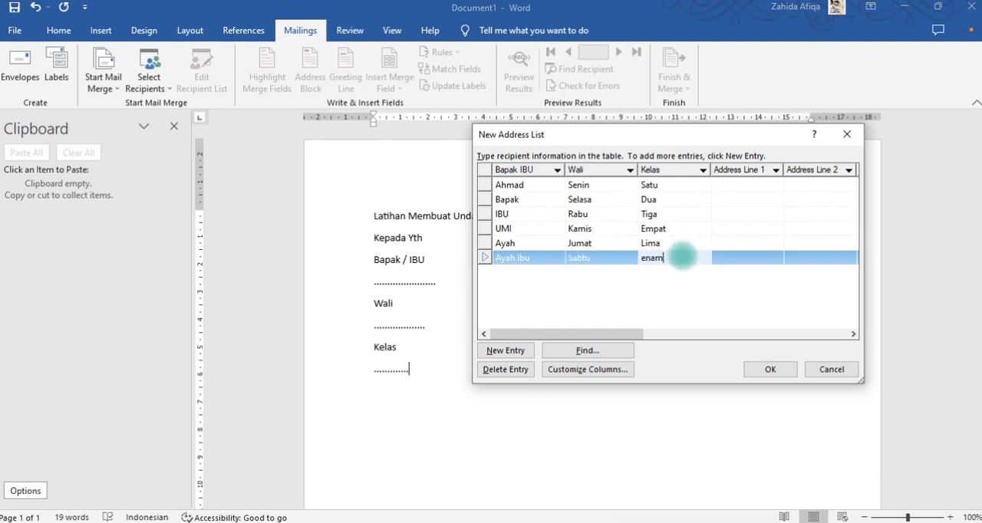
pyautogui.write('nam')
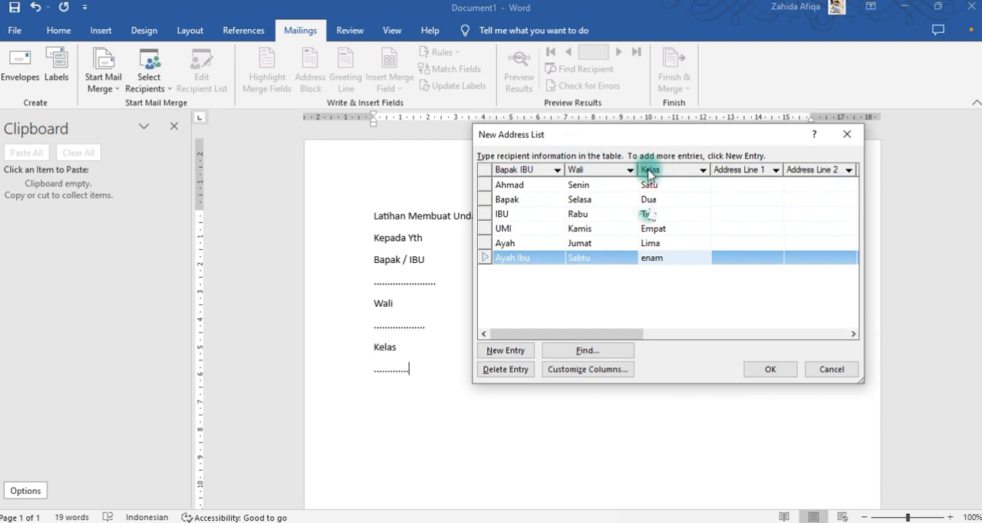
pyautogui.click(740, 303)
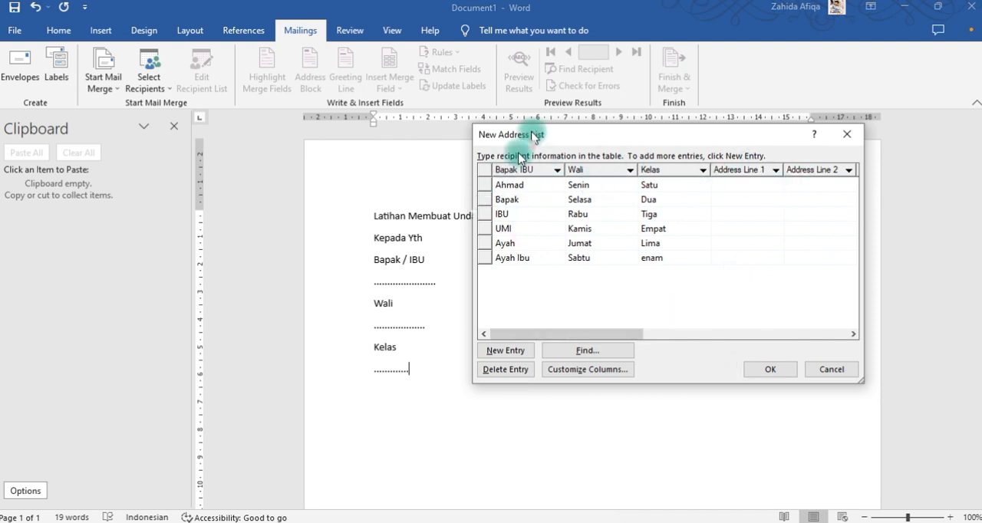
# Finish the address list and save it as "data latihan" in My Data Sources, replacing the existing file.
pyautogui.click(770, 370)
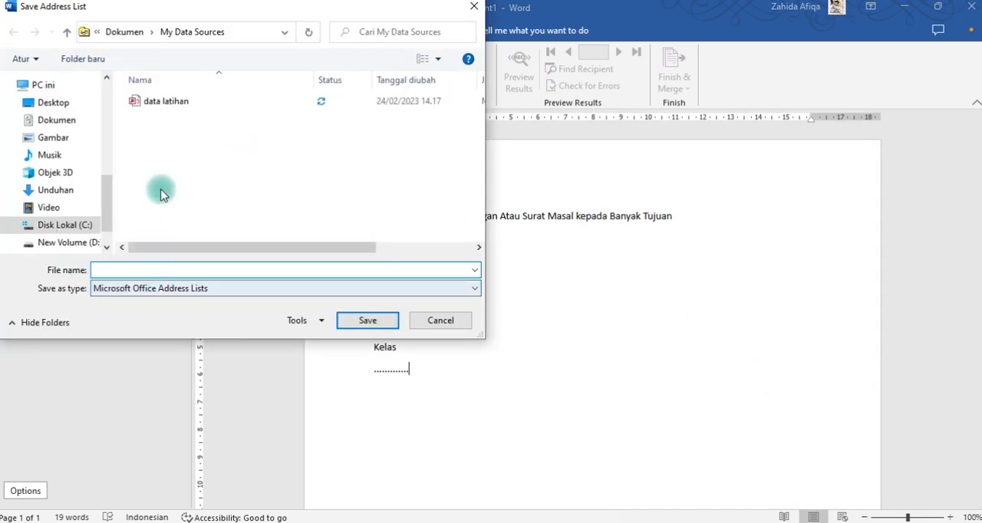
pyautogui.click(166, 102)
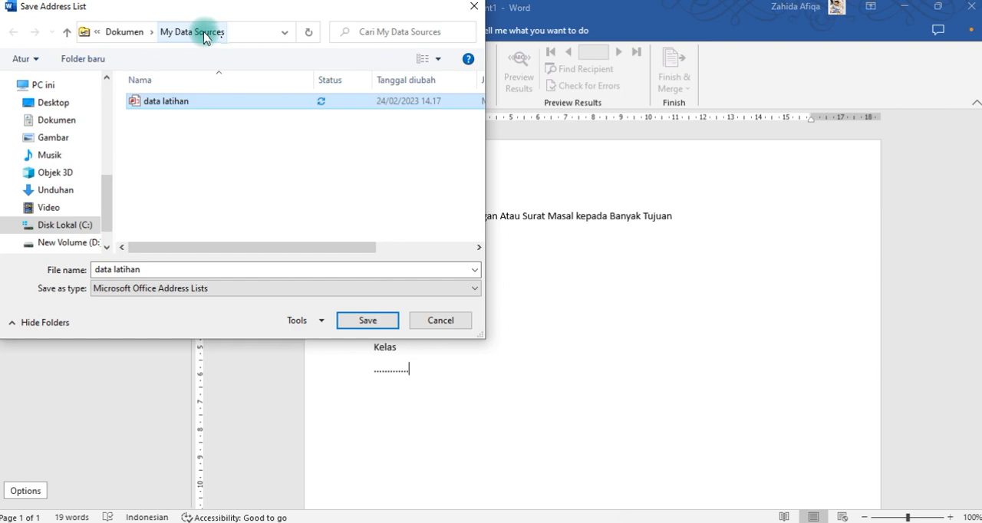
pyautogui.doubleClick(153, 103)
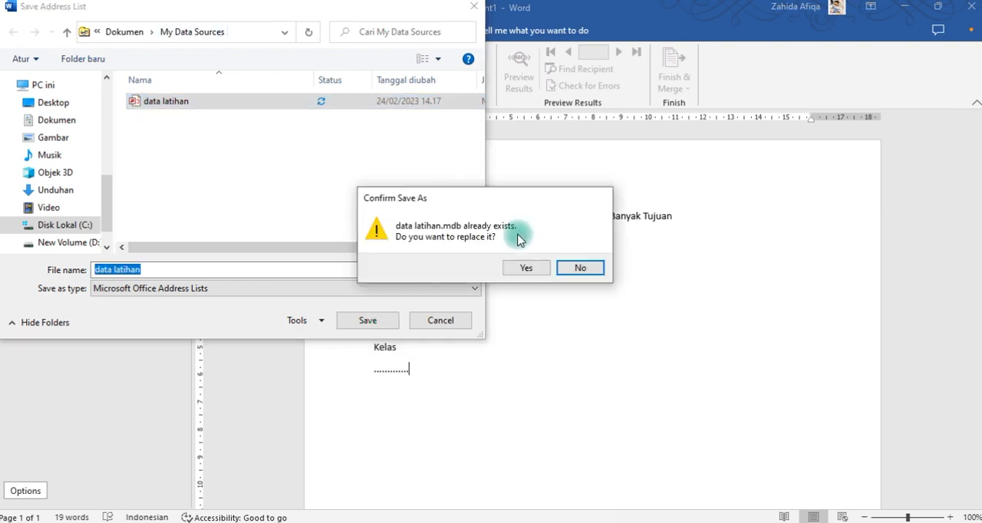
pyautogui.click(528, 268)
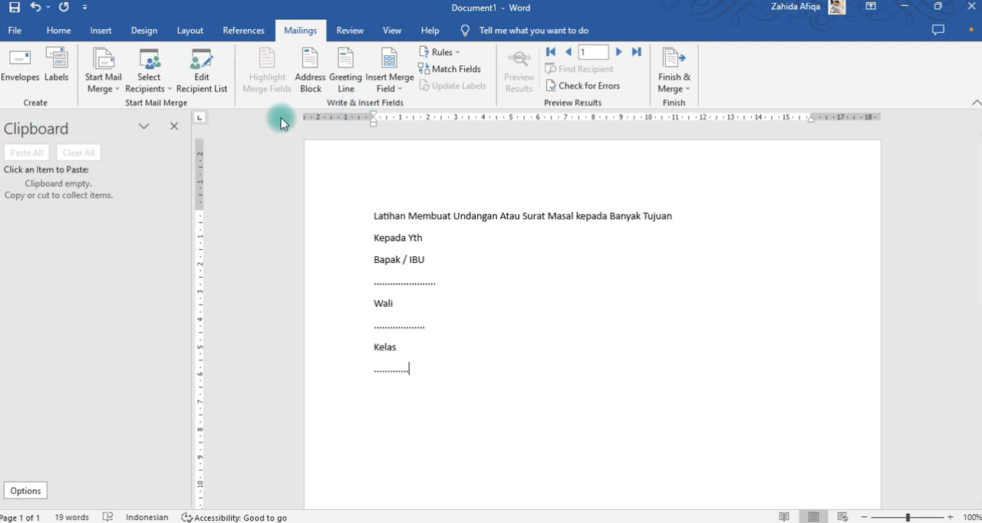
# In the mail merge recipient list, exclude the last four recipients, include them again and close the list.
pyautogui.click(205, 79)
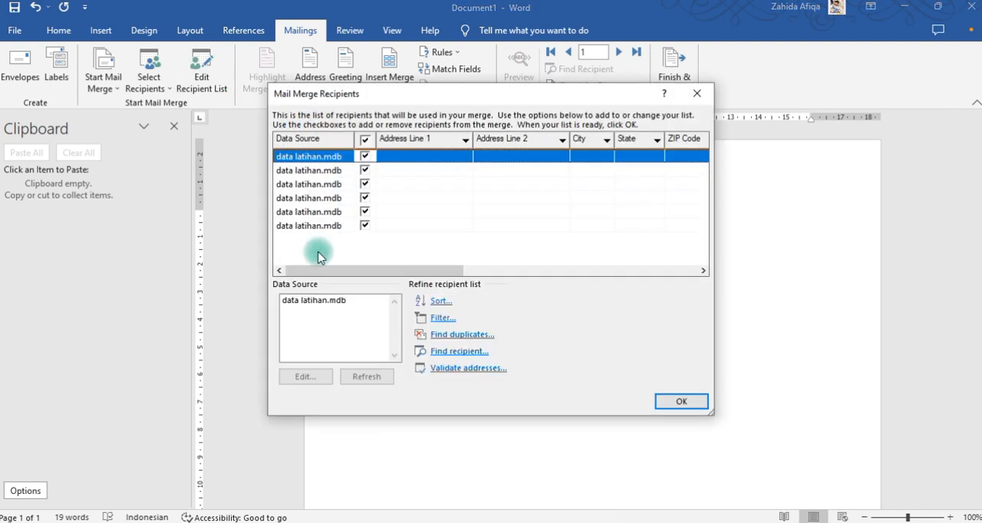
pyautogui.click(364, 226)
pyautogui.click(364, 213)
pyautogui.click(365, 198)
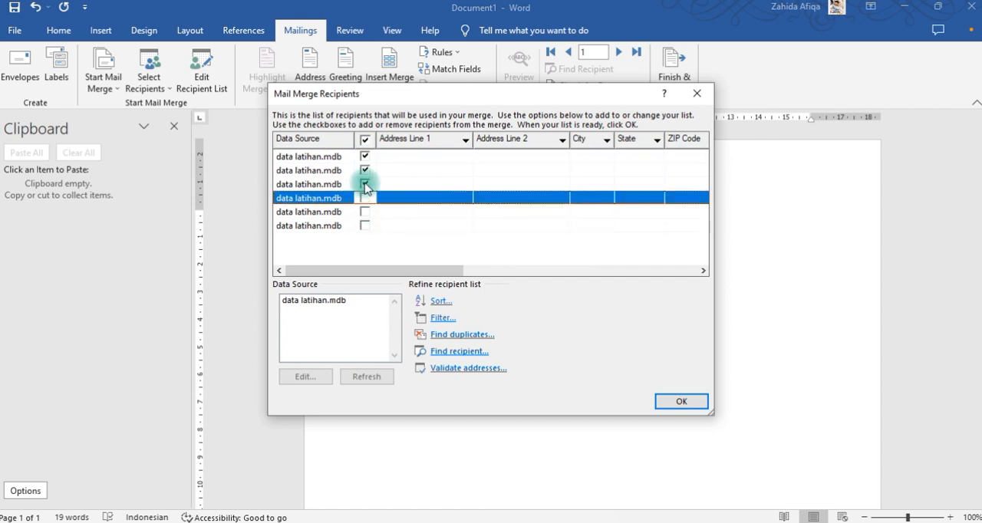
pyautogui.click(365, 184)
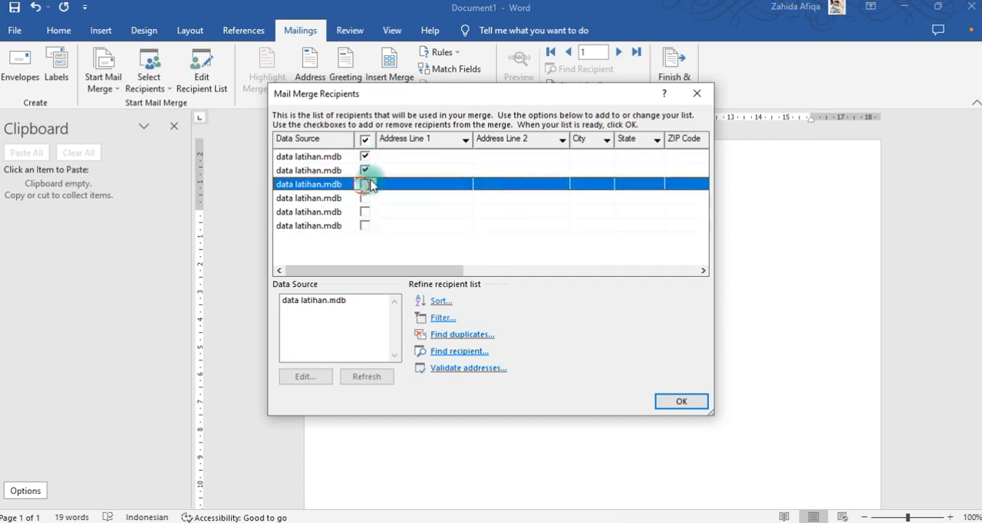
pyautogui.click(365, 184)
pyautogui.click(364, 198)
pyautogui.click(364, 212)
pyautogui.click(365, 226)
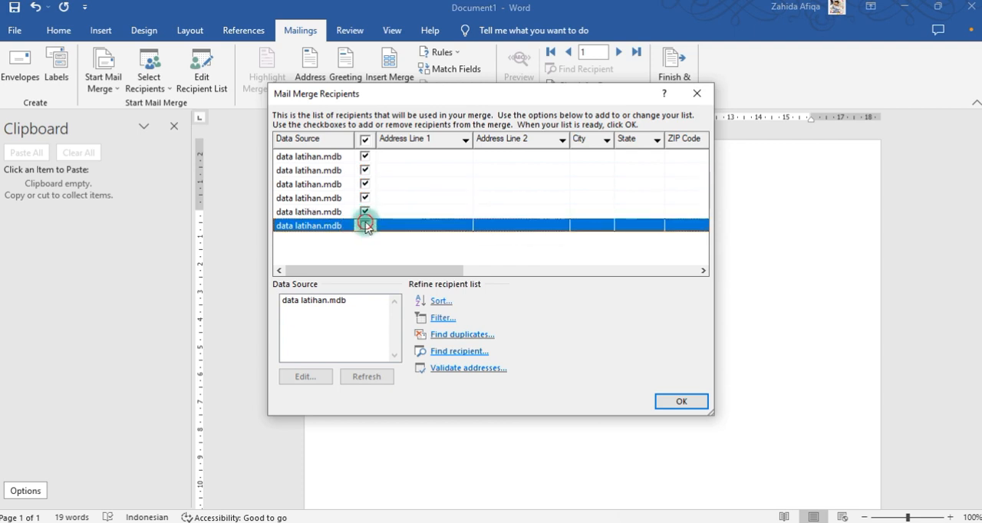
pyautogui.click(703, 91)
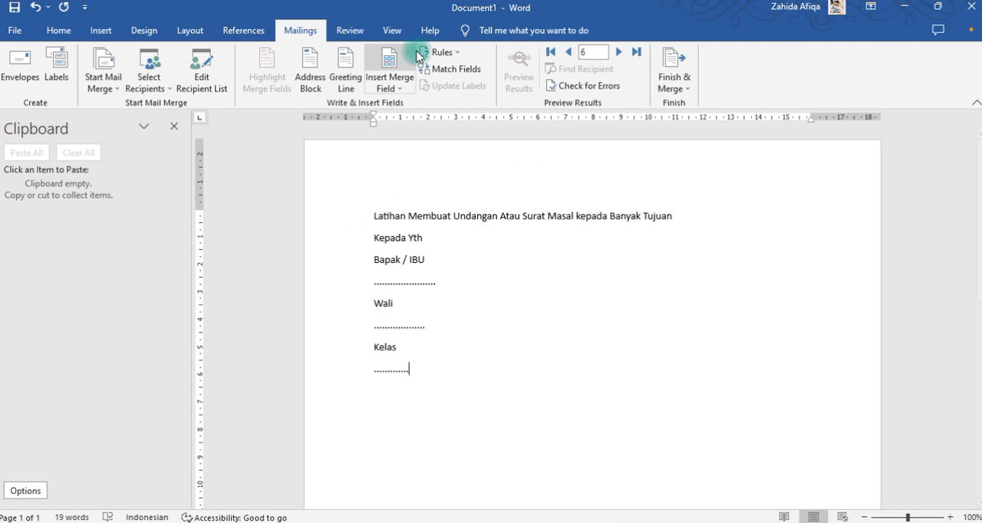
# Replace the dotted line under "Bapak / IBU" with the Bapak IBU merge field, keeping "Wali" on its own line.
pyautogui.click(373, 283)
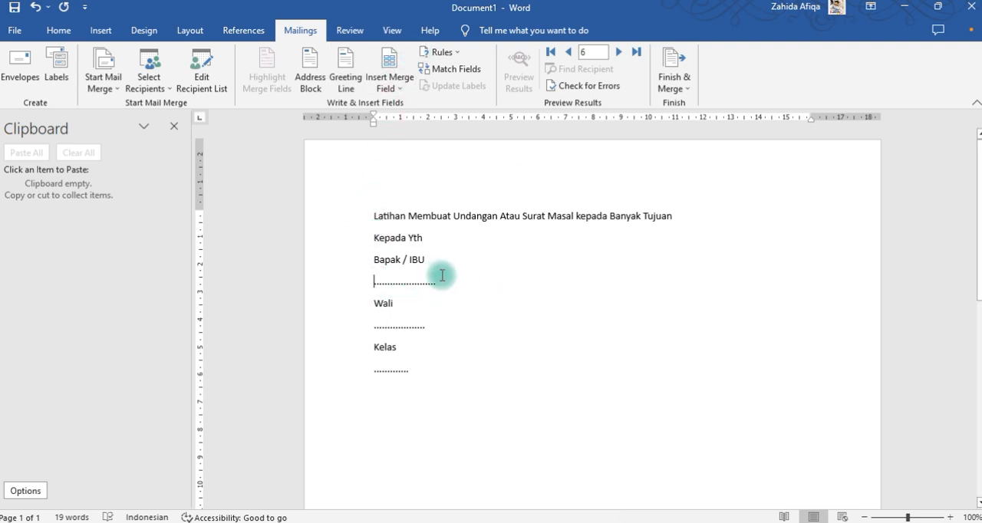
pyautogui.moveTo(441, 276); pyautogui.dragTo(440, 278)
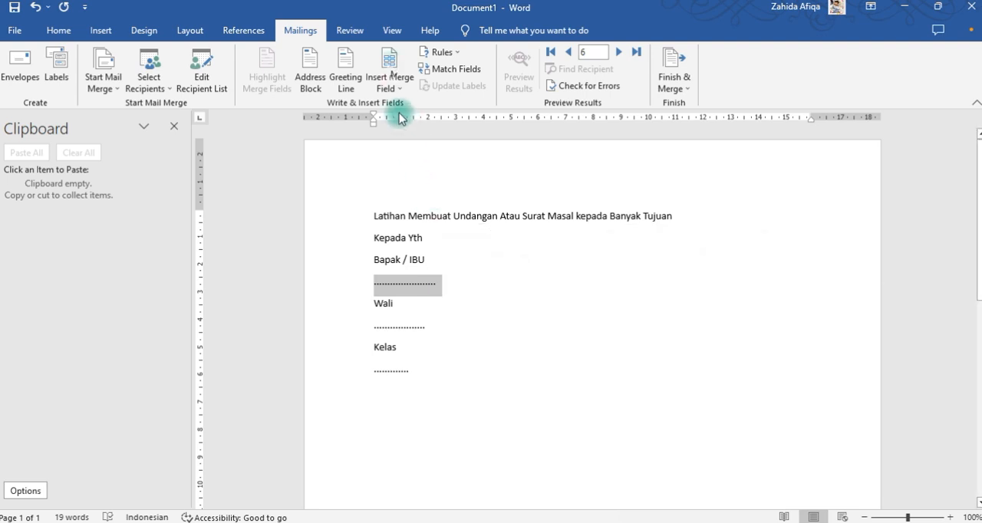
pyautogui.click(388, 61)
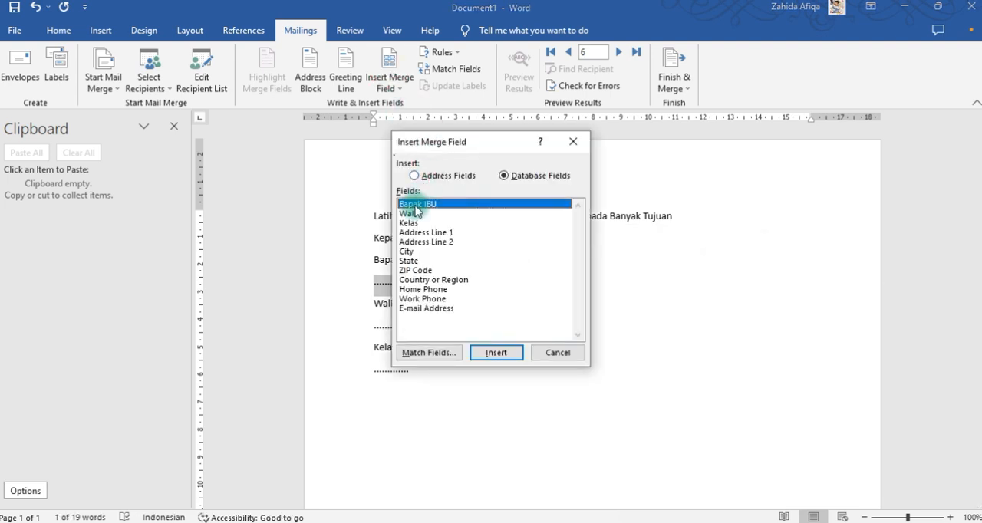
pyautogui.click(510, 352)
pyautogui.click(565, 351)
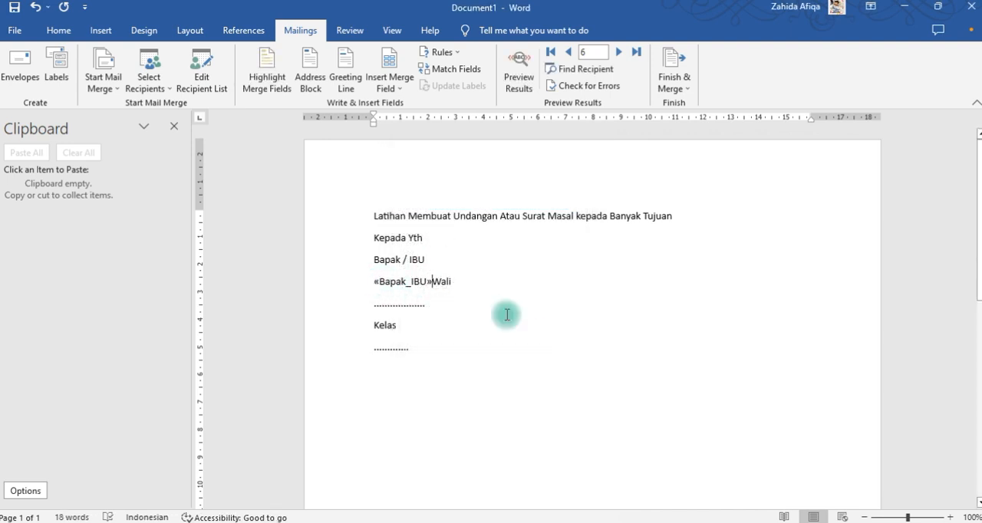
pyautogui.press('Return')
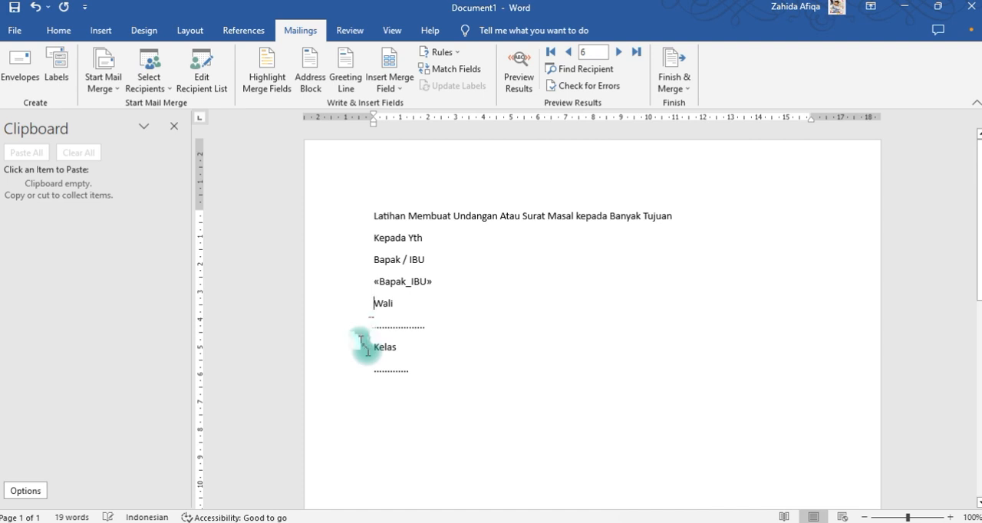
# Replace the dotted line under "Wali" with the Wali merge field, keeping "Kelas" on its own line.
pyautogui.moveTo(373, 325); pyautogui.dragTo(425, 319)
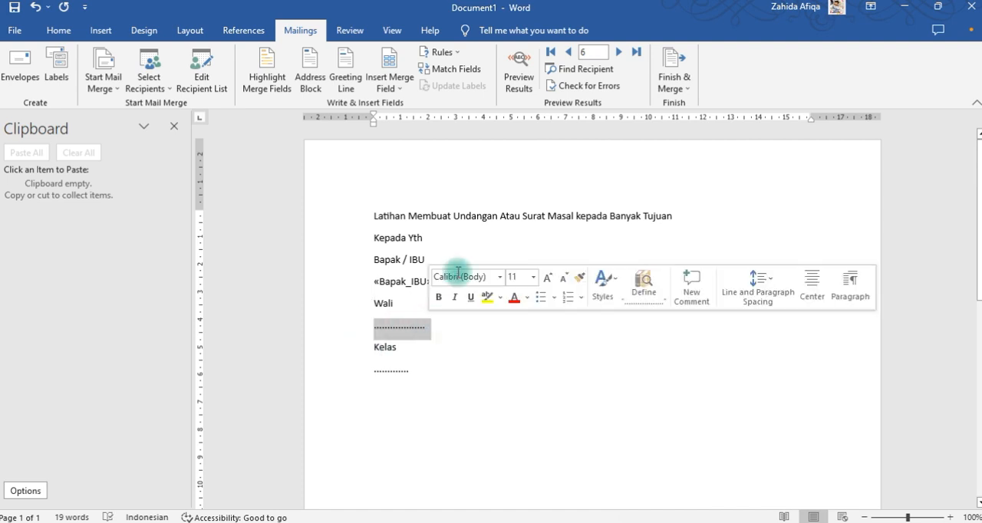
pyautogui.click(391, 66)
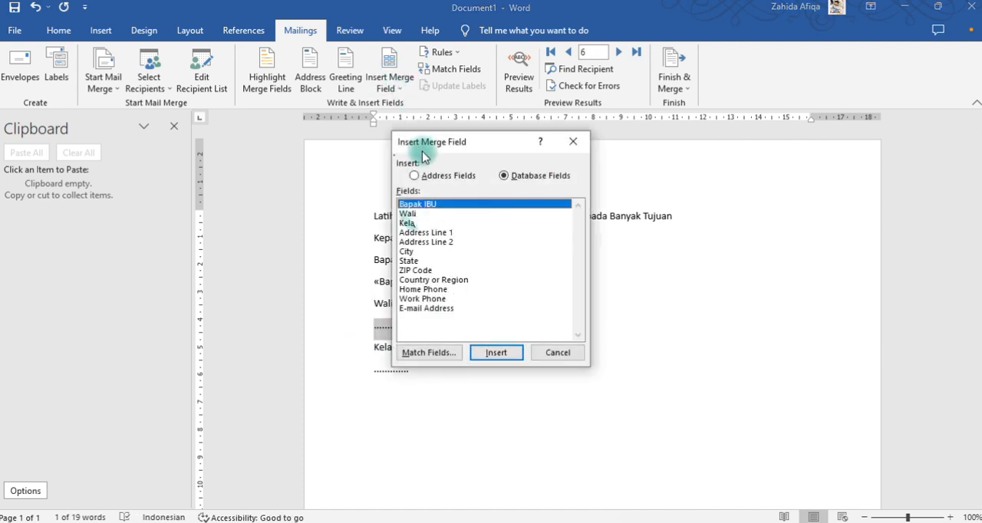
pyautogui.click(412, 214)
pyautogui.click(491, 354)
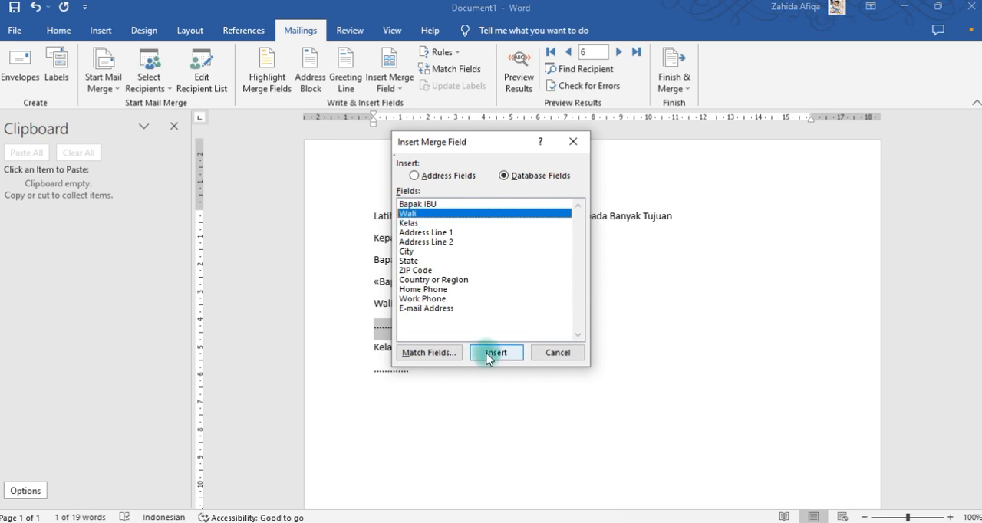
pyautogui.click(555, 353)
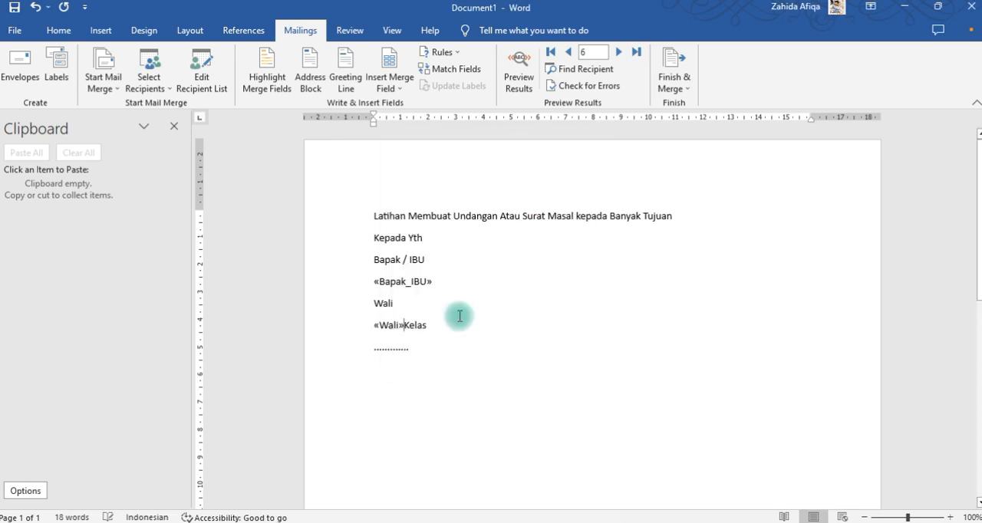
# Replace the dotted line under "Kelas" with the Kelas merge field.
pyautogui.moveTo(372, 370); pyautogui.dragTo(415, 371)
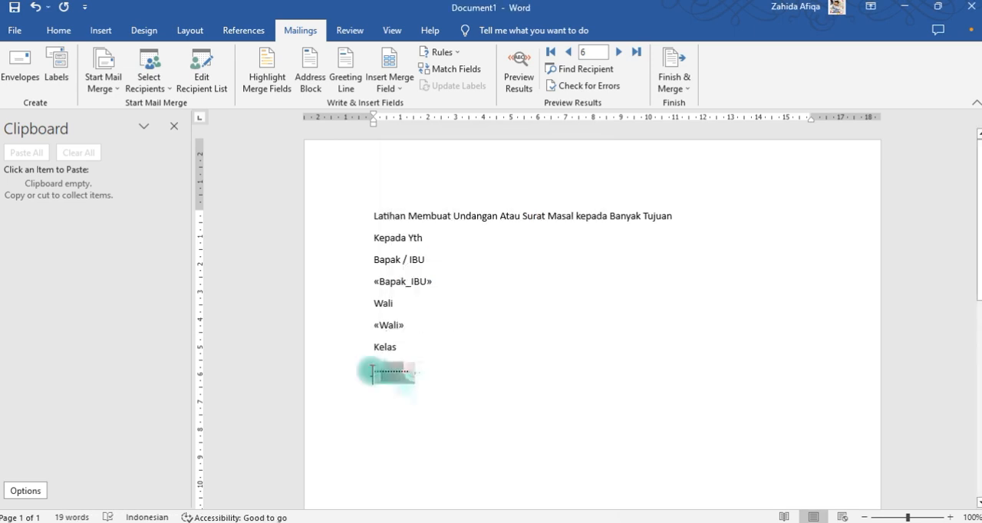
pyautogui.click(389, 71)
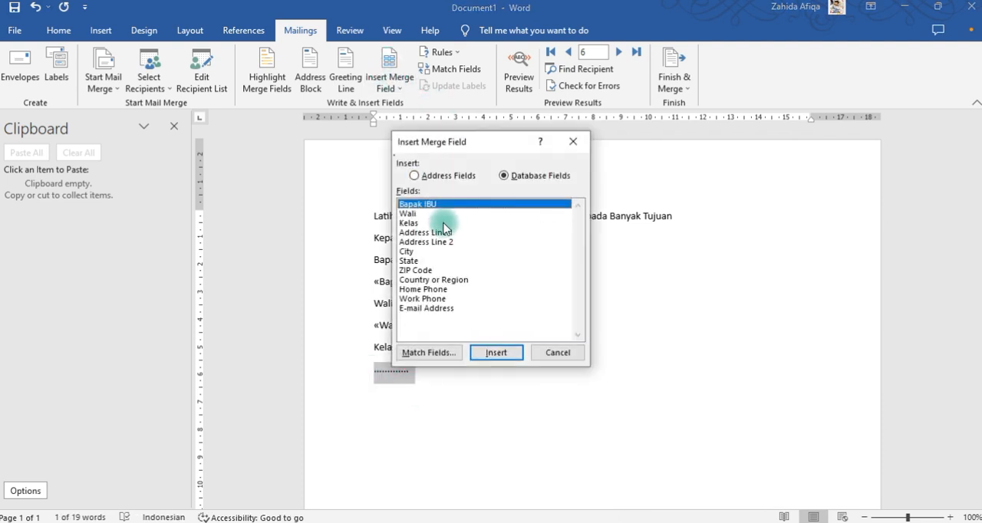
pyautogui.click(407, 223)
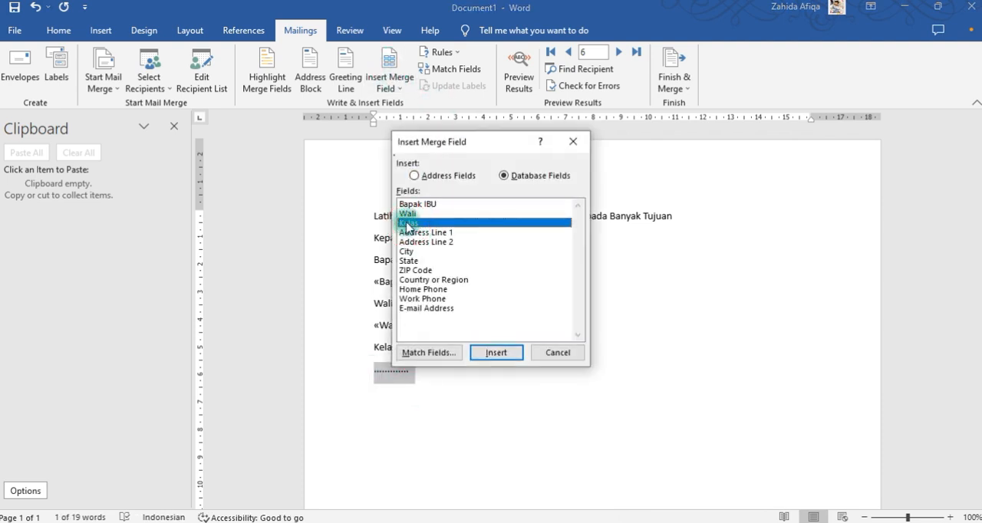
pyautogui.click(494, 355)
pyautogui.click(571, 355)
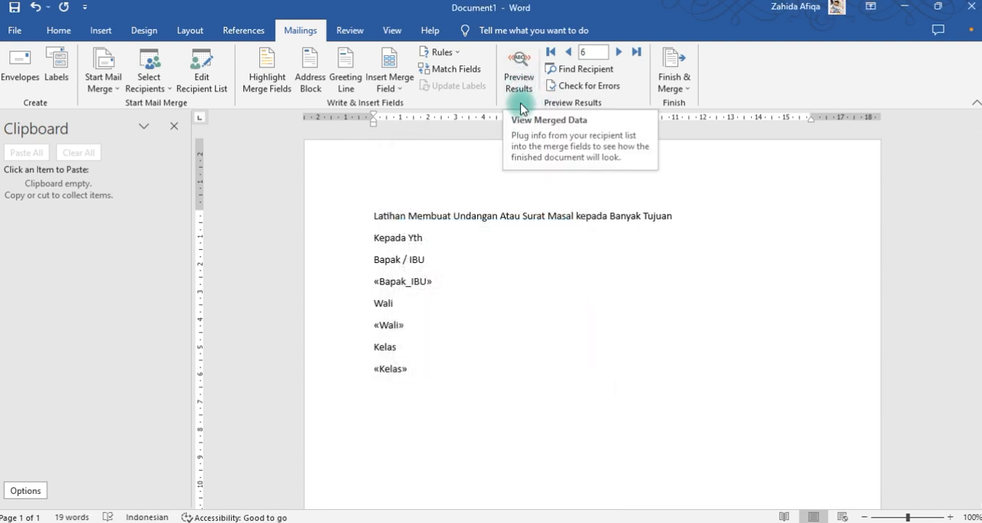
# Preview the merged results and step through the recipient records back to record 1 and forward to record 6.
pyautogui.click(518, 68)
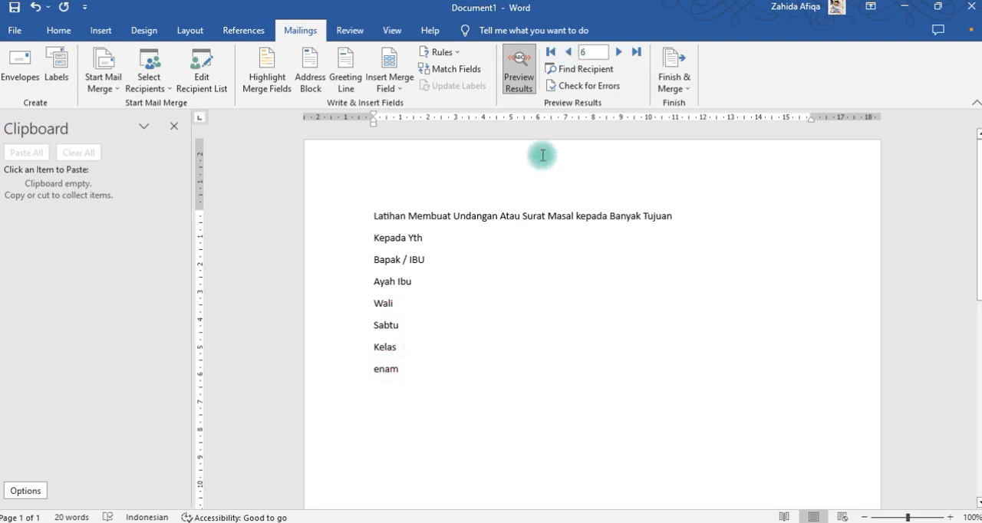
pyautogui.click(568, 52)
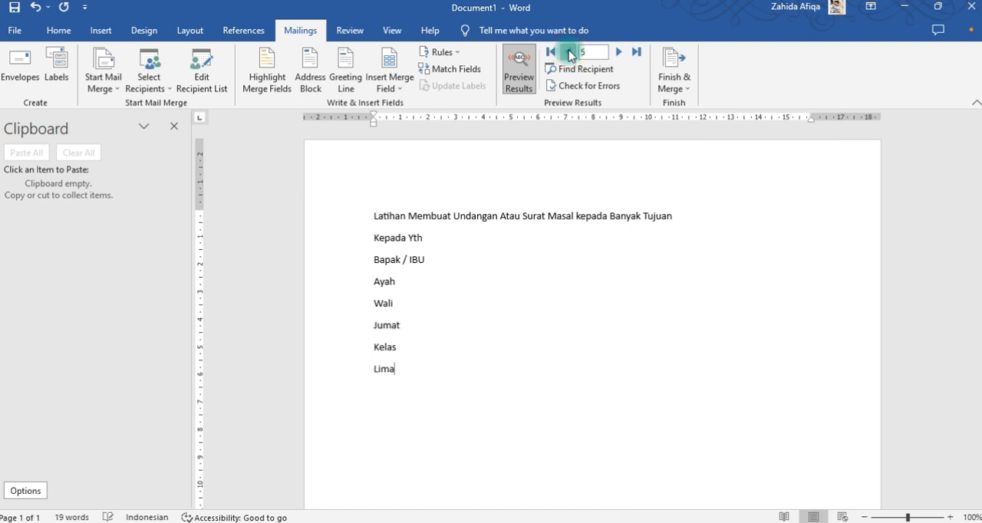
pyautogui.click(568, 52)
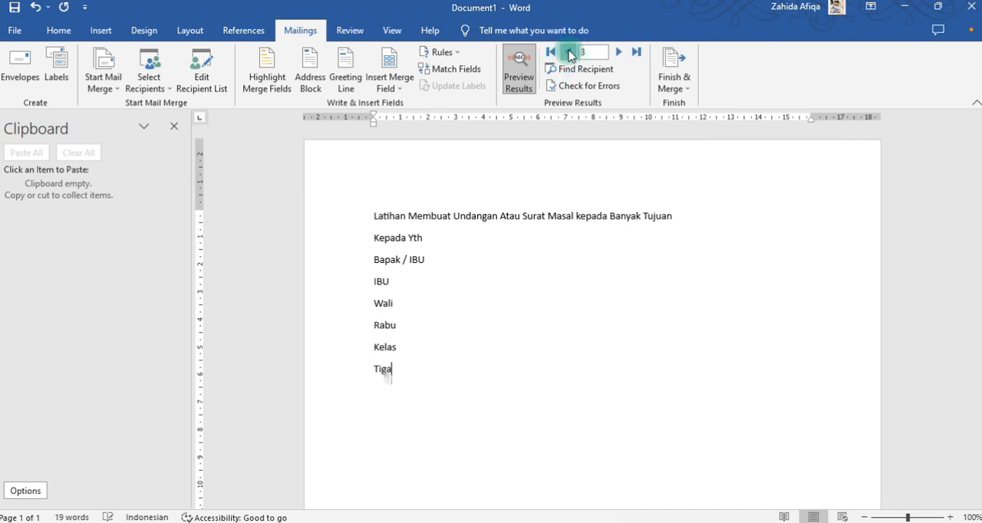
pyautogui.click(568, 52)
pyautogui.click(568, 52)
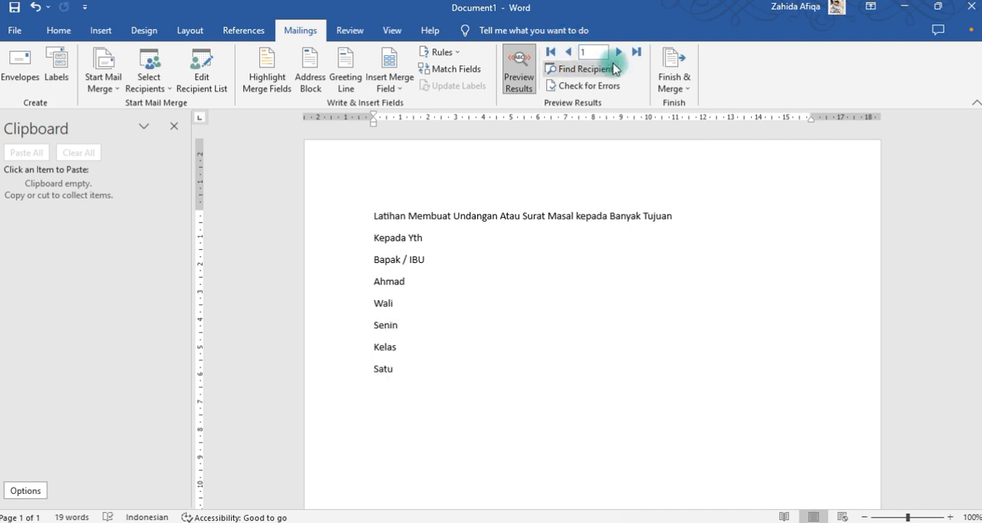
pyautogui.click(619, 52)
pyautogui.click(618, 53)
pyautogui.click(618, 52)
pyautogui.click(618, 52)
pyautogui.click(618, 52)
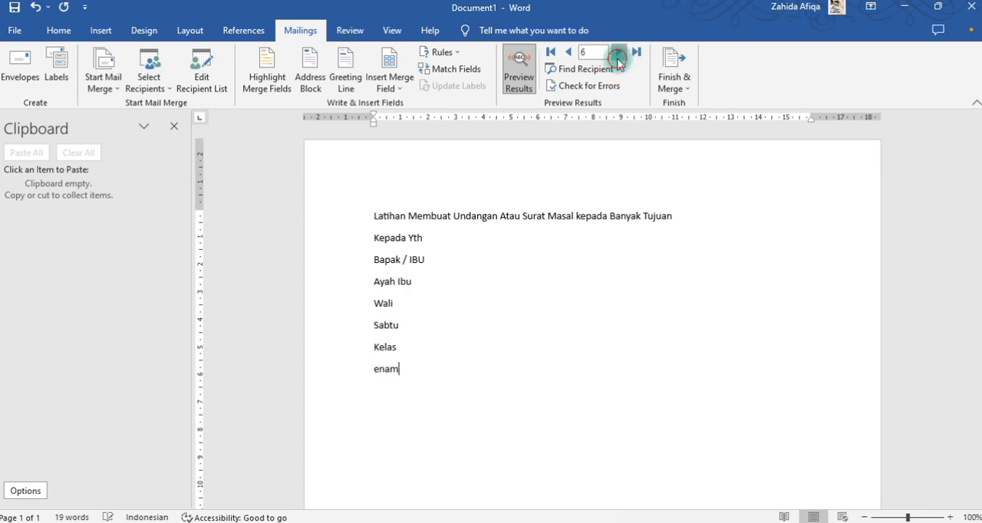
pyautogui.click(520, 71)
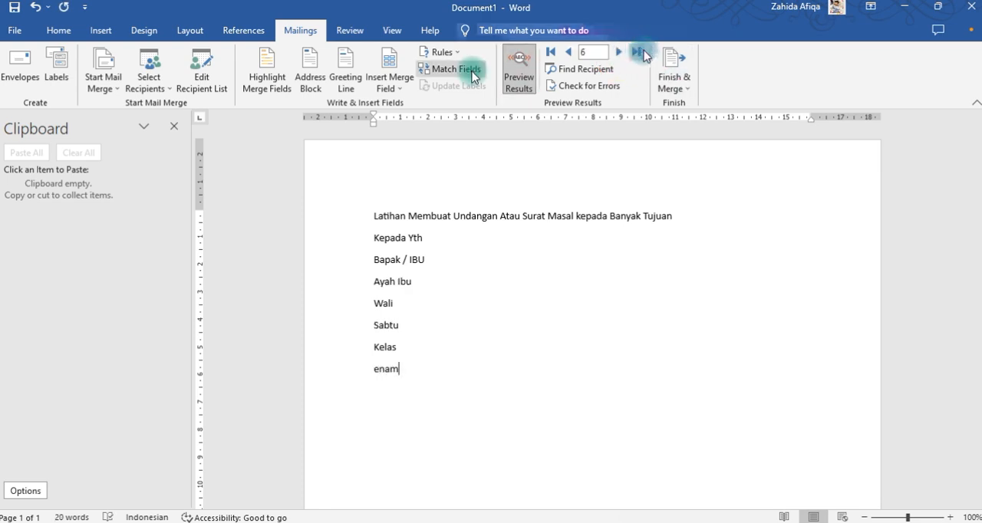
# Review the previewed letters once more, going from record 6 back to record 1 and returning to record 6.
pyautogui.click(679, 69)
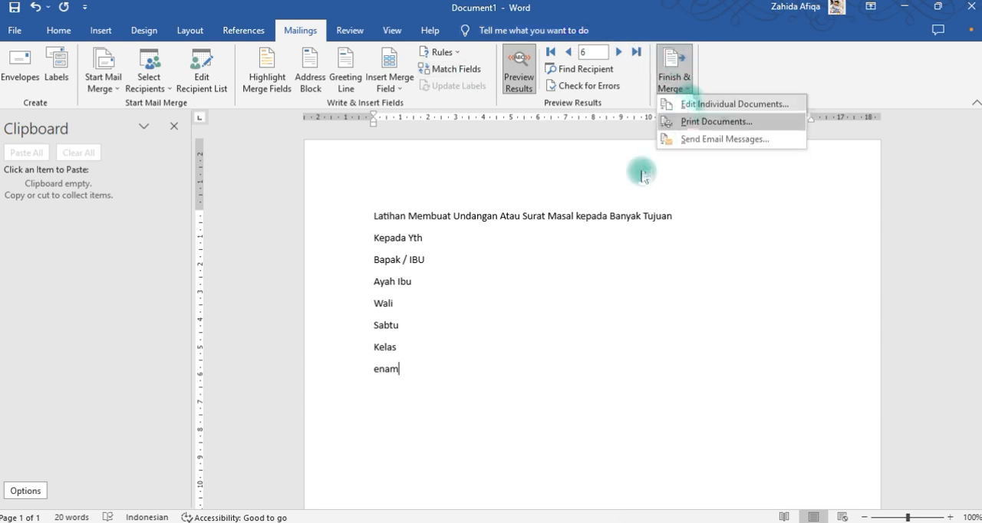
pyautogui.click(606, 286)
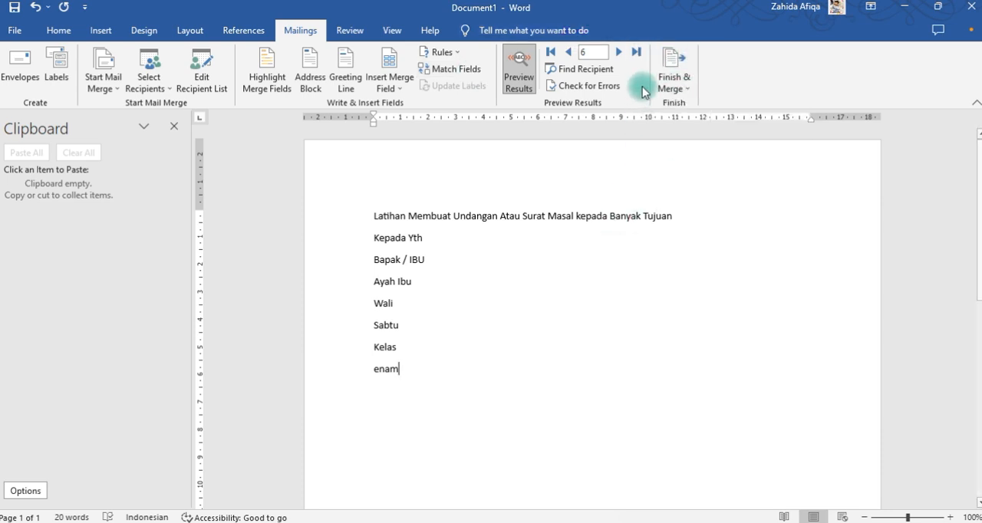
pyautogui.click(568, 53)
pyautogui.click(568, 52)
pyautogui.click(568, 52)
pyautogui.click(567, 53)
pyautogui.click(569, 52)
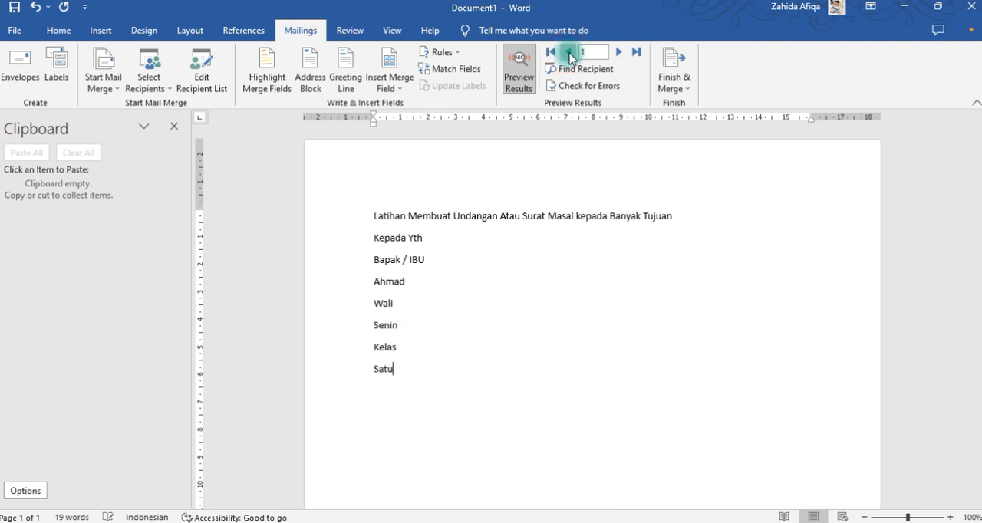
pyautogui.click(618, 53)
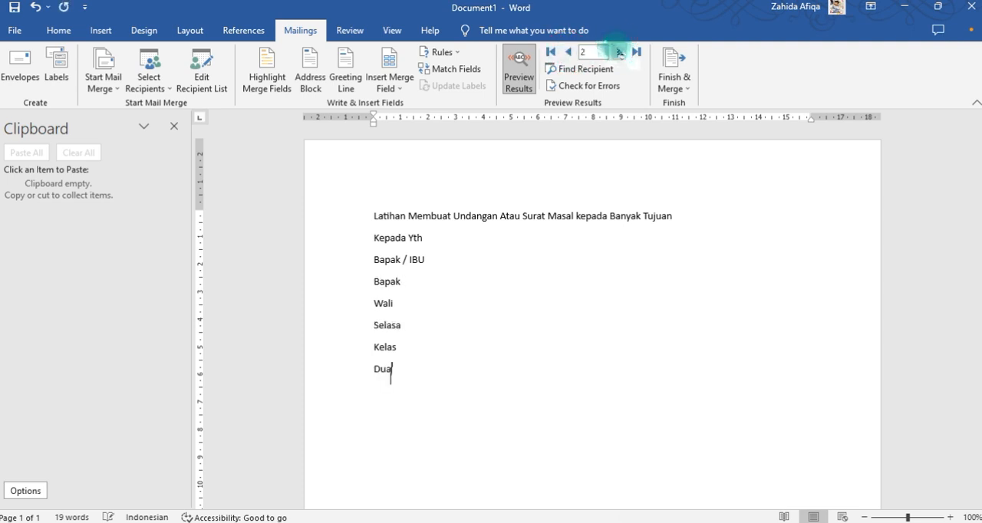
pyautogui.click(619, 52)
pyautogui.click(619, 52)
pyautogui.doubleClick(619, 52)
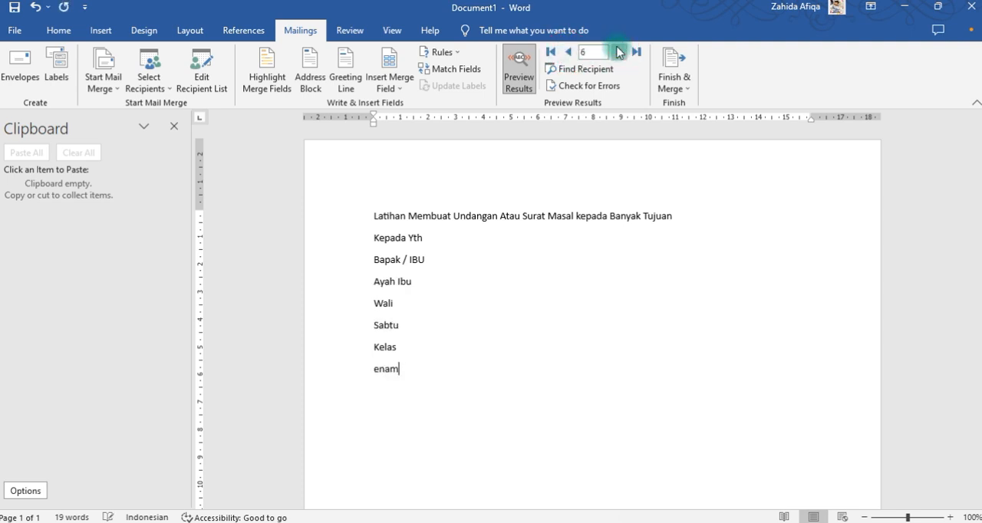
pyautogui.click(673, 81)
pyautogui.click(694, 104)
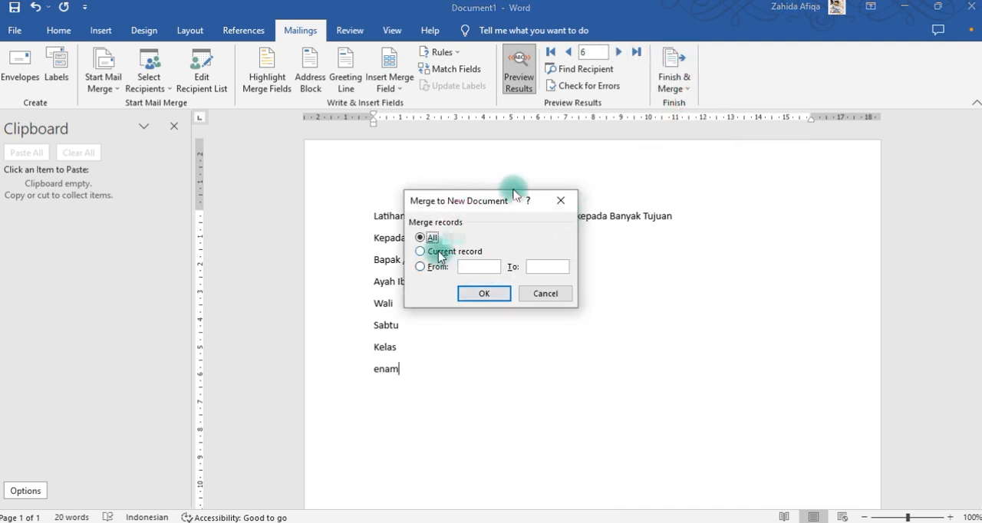
pyautogui.click(540, 292)
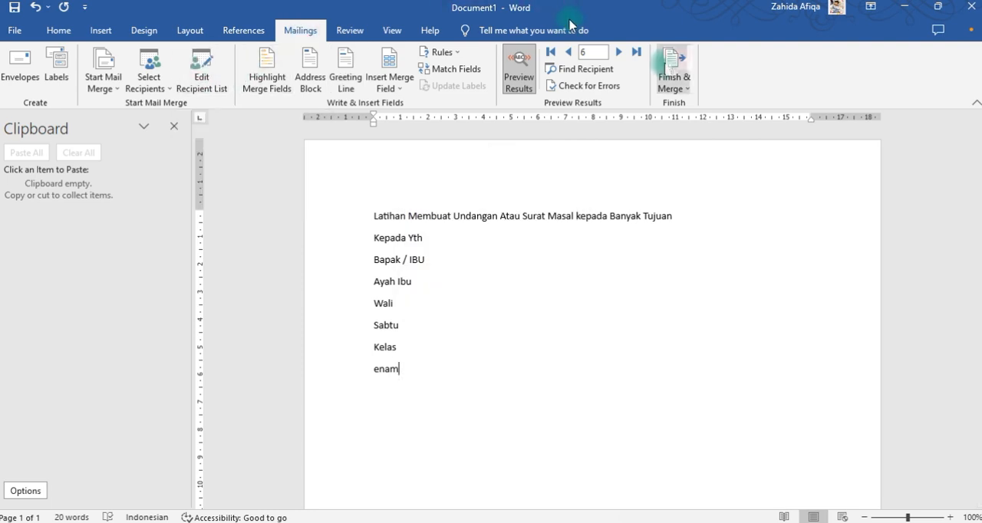
# Finish the merge with Print Documents and set it to print all records.
pyautogui.click(670, 71)
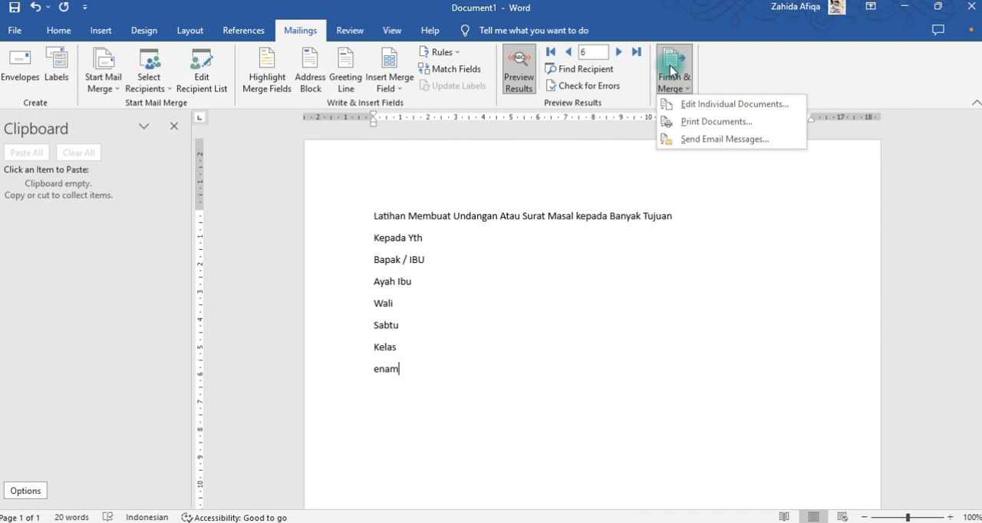
pyautogui.click(713, 104)
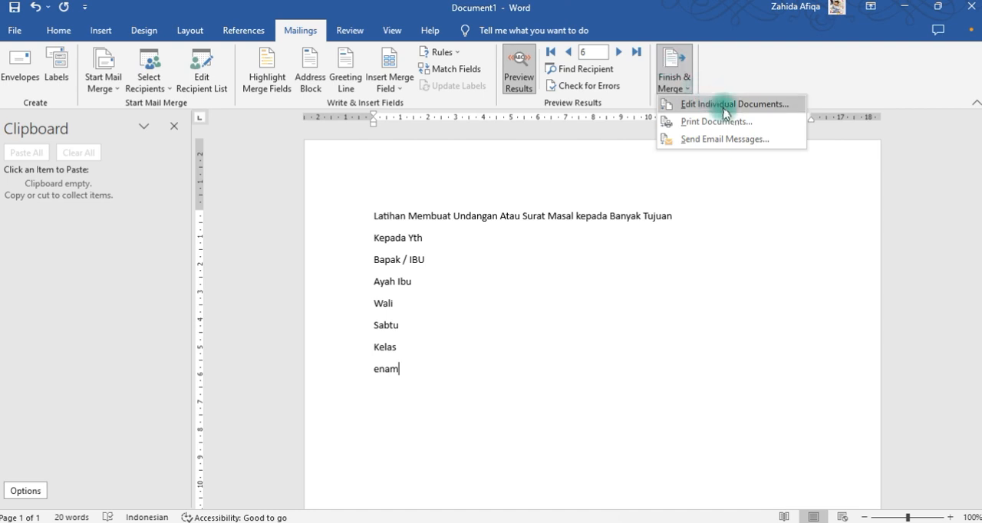
pyautogui.click(734, 123)
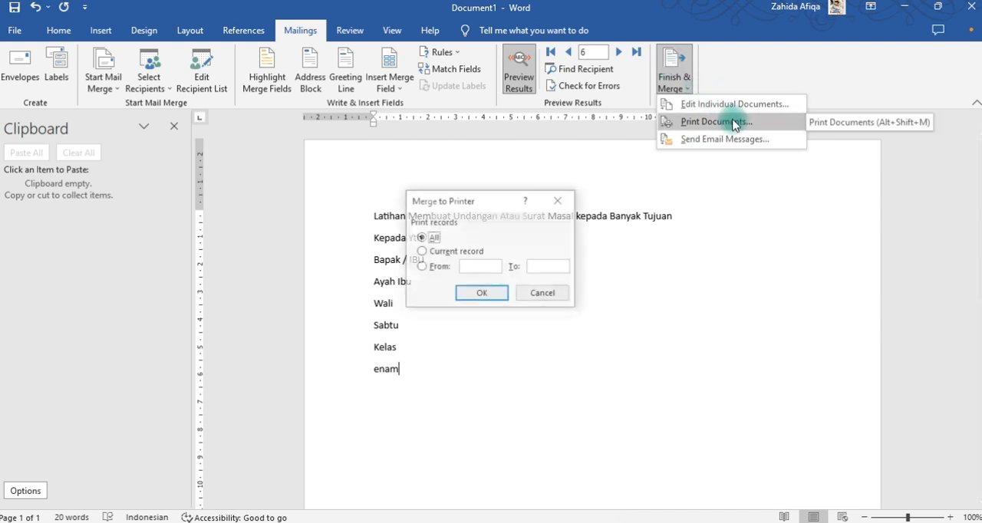
pyautogui.click(485, 266)
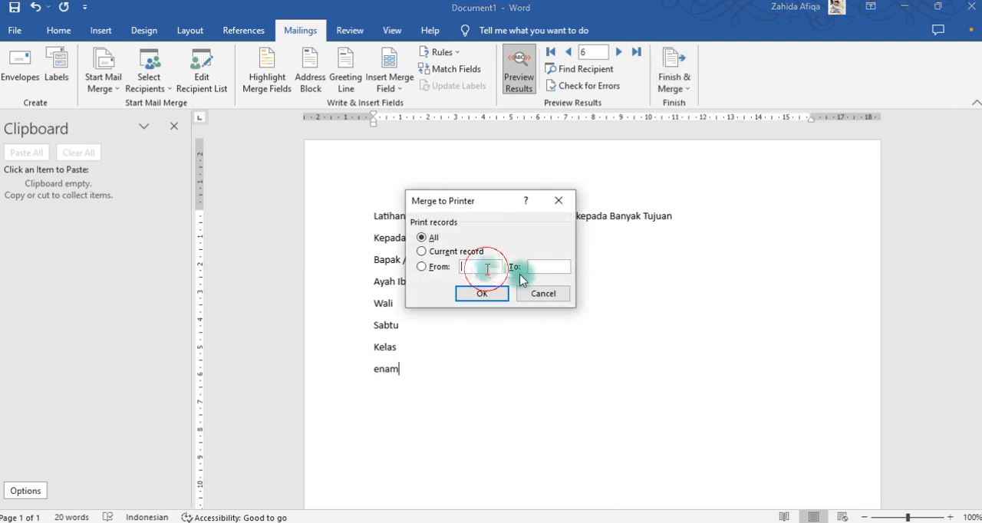
pyautogui.write('1')
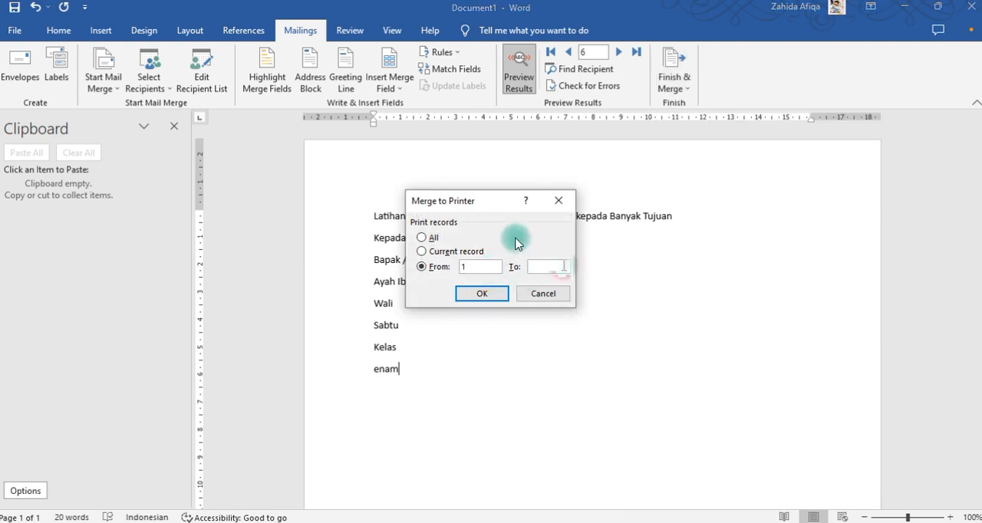
pyautogui.click(564, 265)
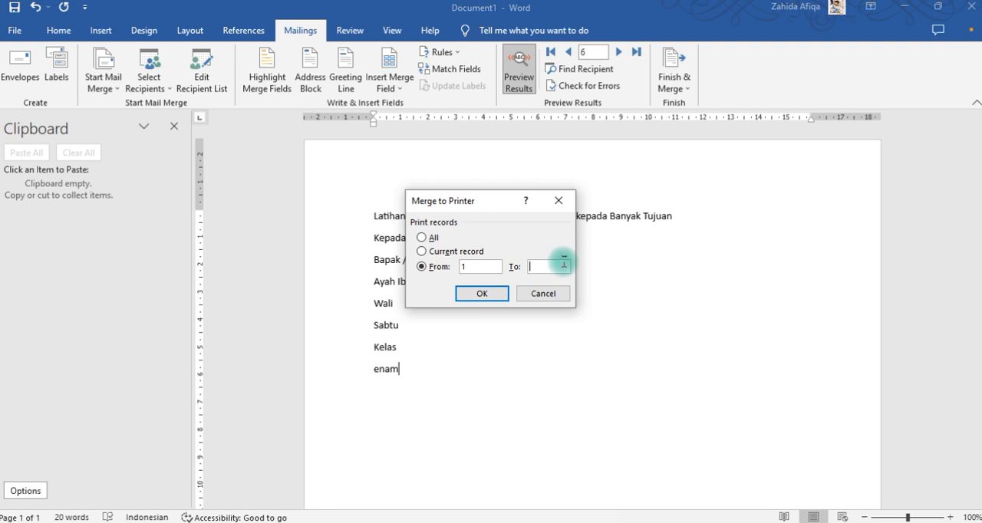
pyautogui.click(421, 238)
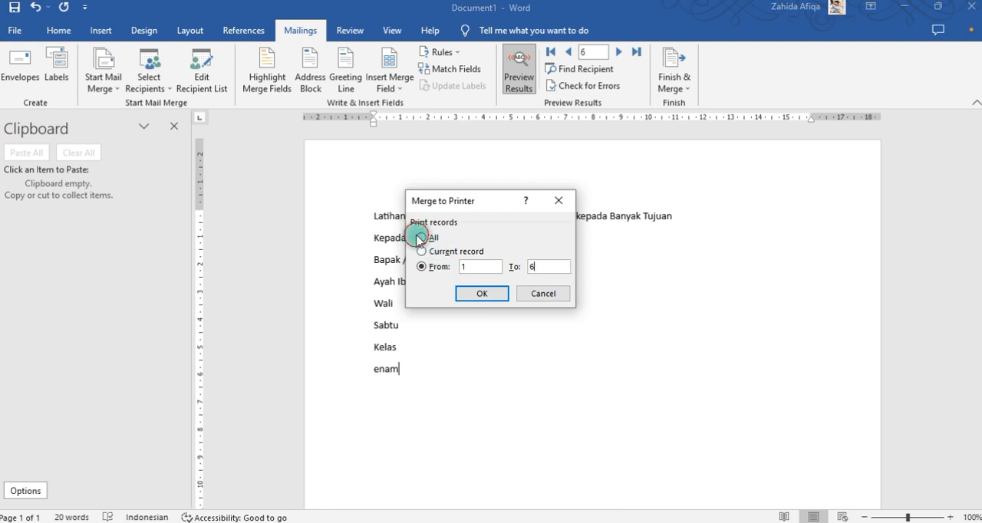
# Confirm the merge to the printer and print the letters with Microsoft Print to PDF.
pyautogui.click(503, 292)
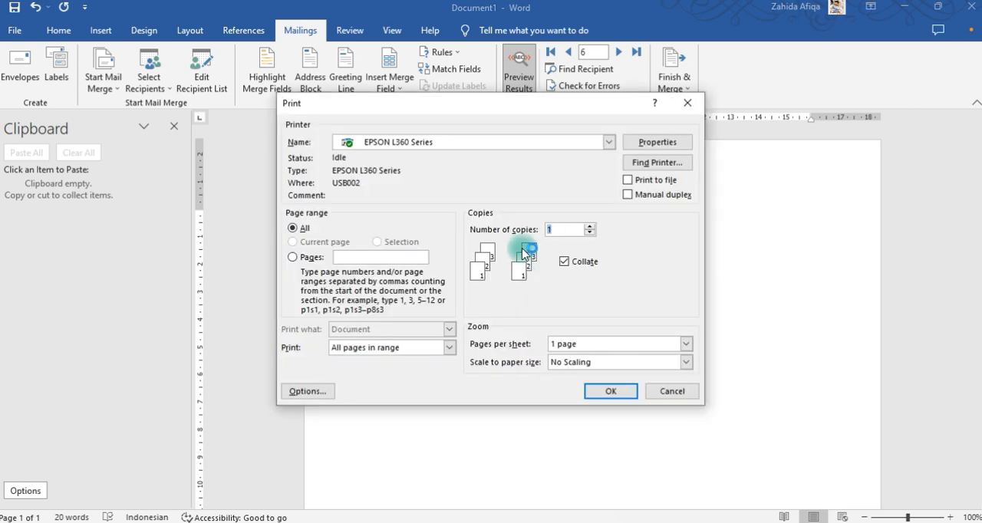
pyautogui.click(607, 143)
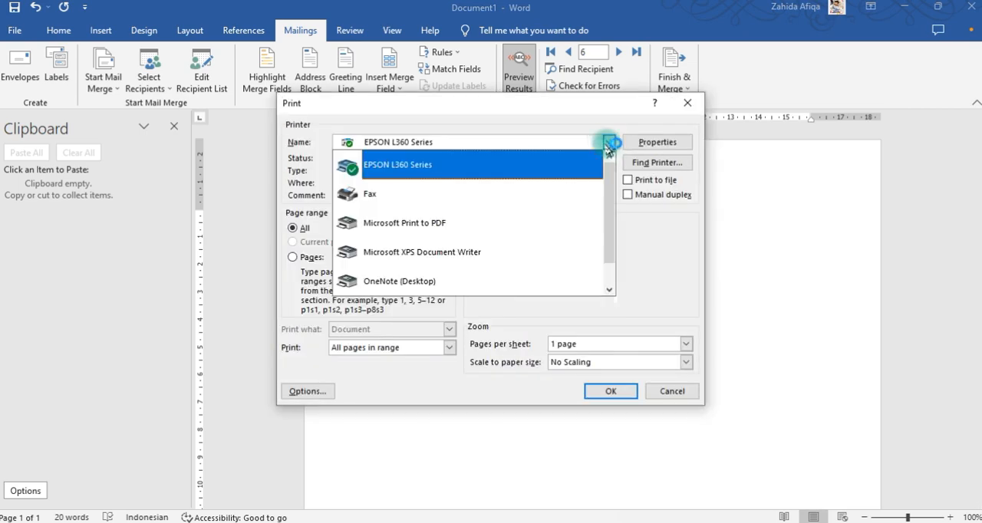
pyautogui.click(546, 227)
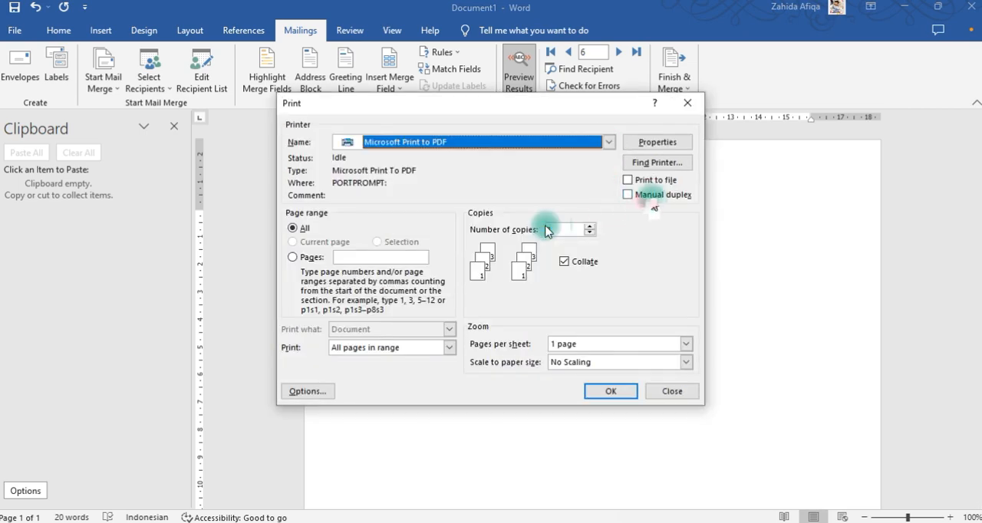
pyautogui.click(615, 392)
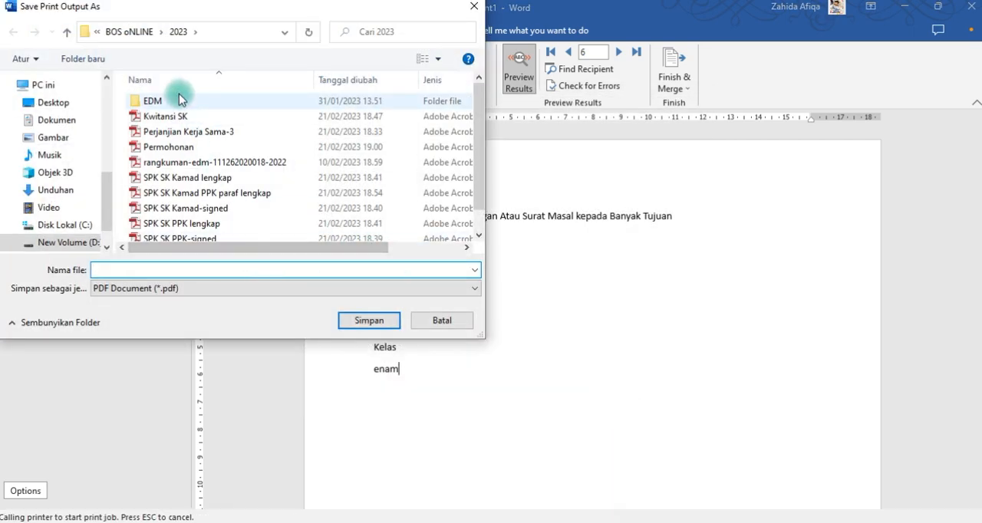
# Save the print output as a PDF named "latihgan" in the Data folder on New Volume (D:).
pyautogui.click(63, 239)
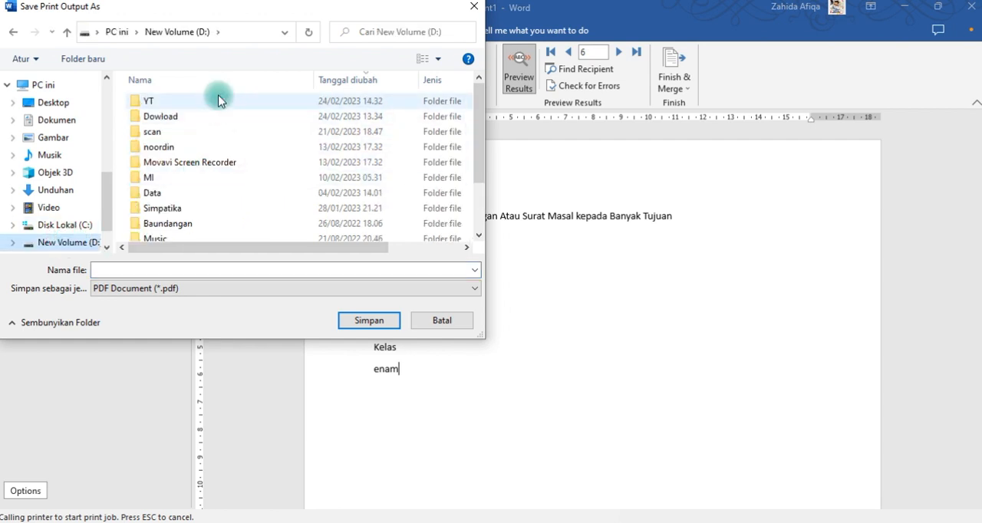
pyautogui.click(204, 193)
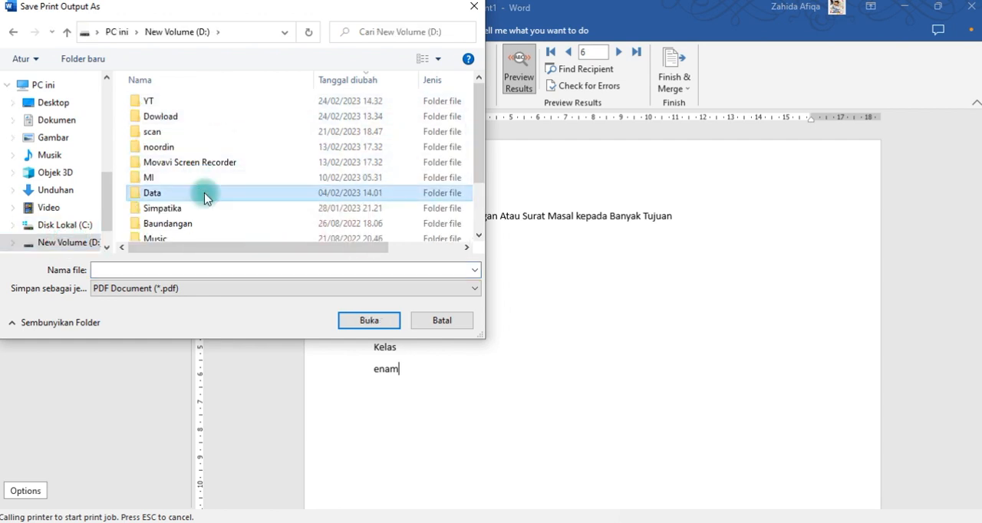
pyautogui.doubleClick(204, 193)
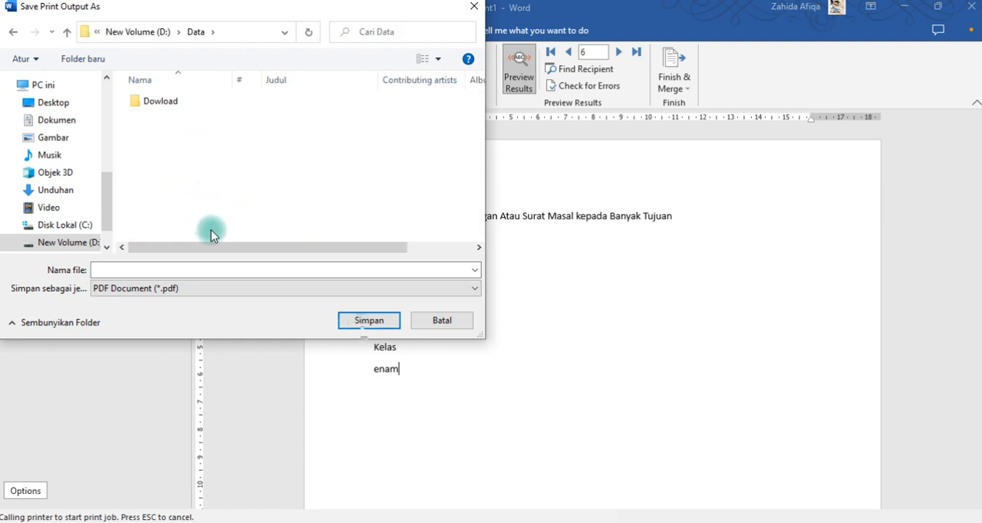
pyautogui.click(272, 271)
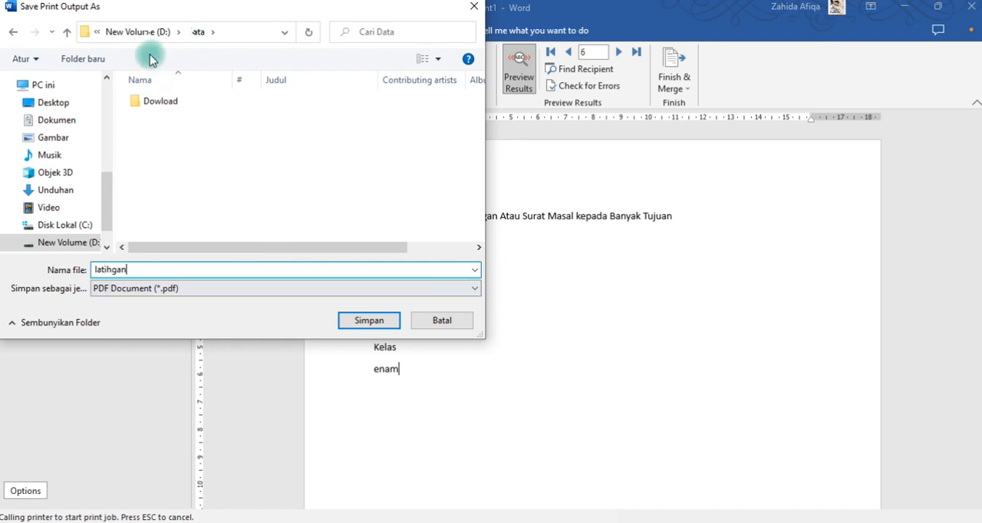
pyautogui.click(374, 320)
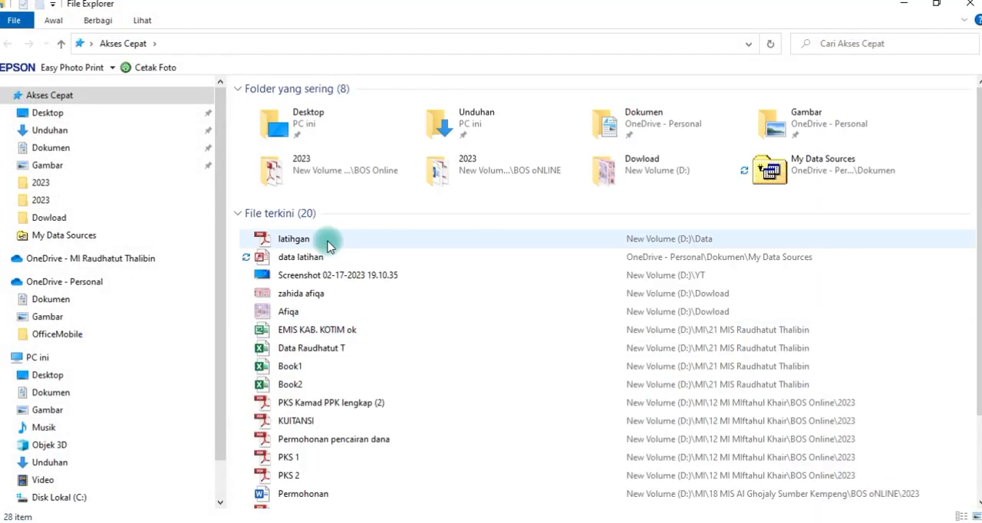
# Switch to File Explorer, open the recent latihgan PDF and examine the merged letters through page 6.
pyautogui.doubleClick(328, 243)
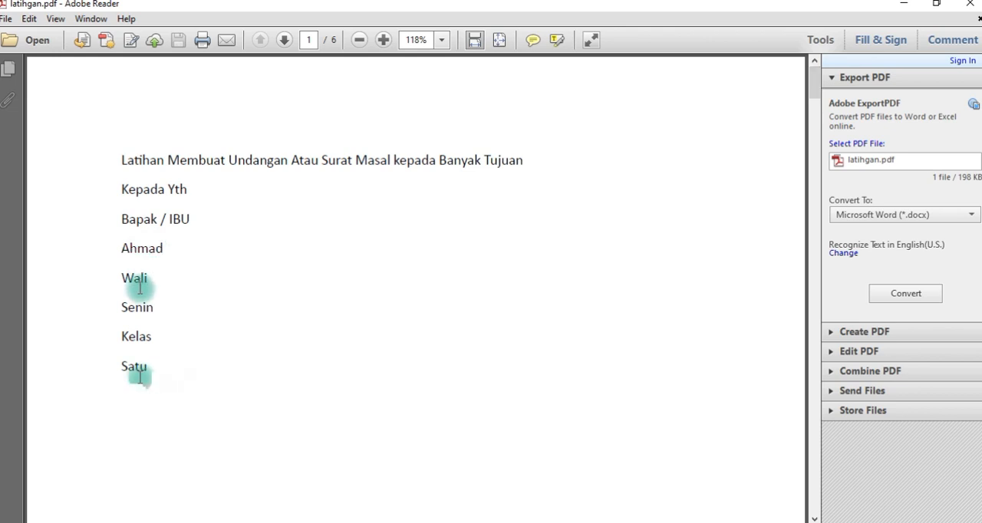
pyautogui.moveTo(818, 84); pyautogui.dragTo(818, 155)
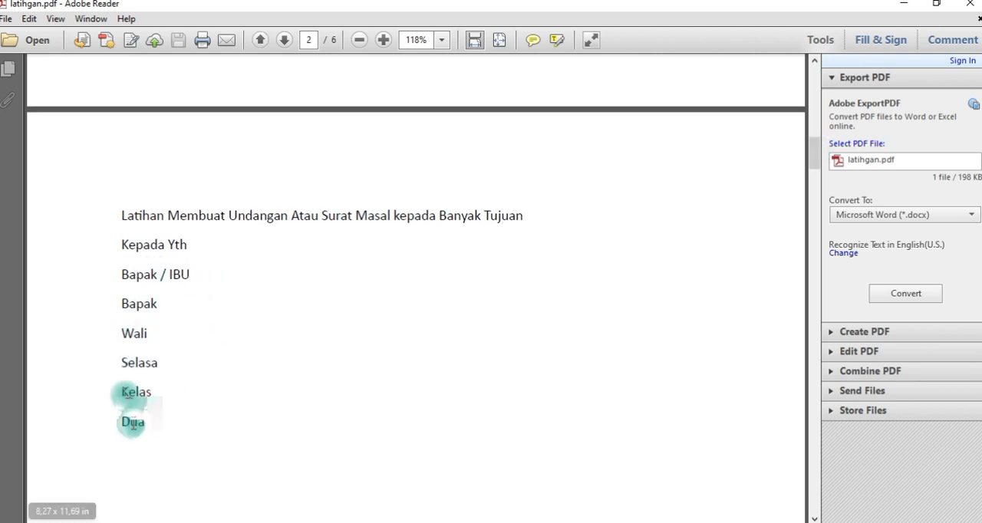
pyautogui.moveTo(815, 150); pyautogui.dragTo(811, 222)
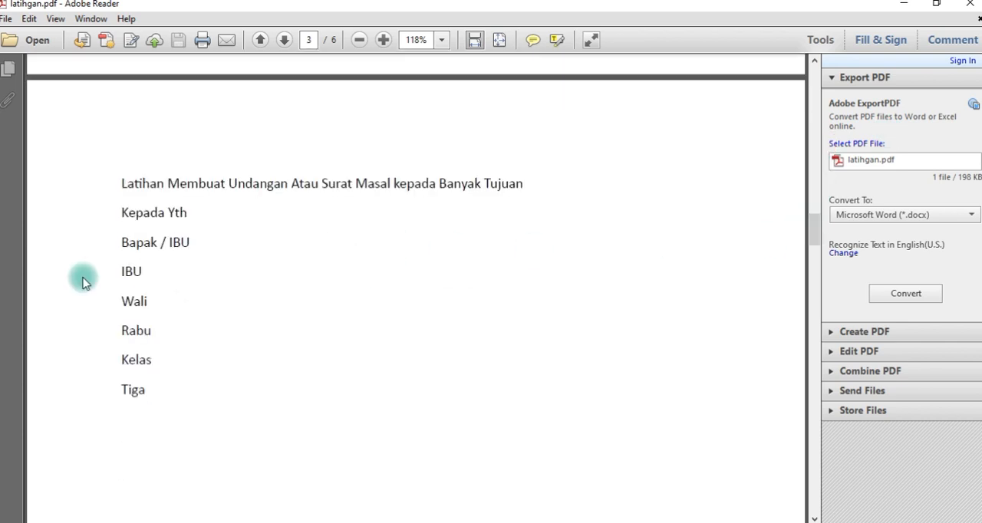
pyautogui.moveTo(812, 222); pyautogui.dragTo(833, 454)
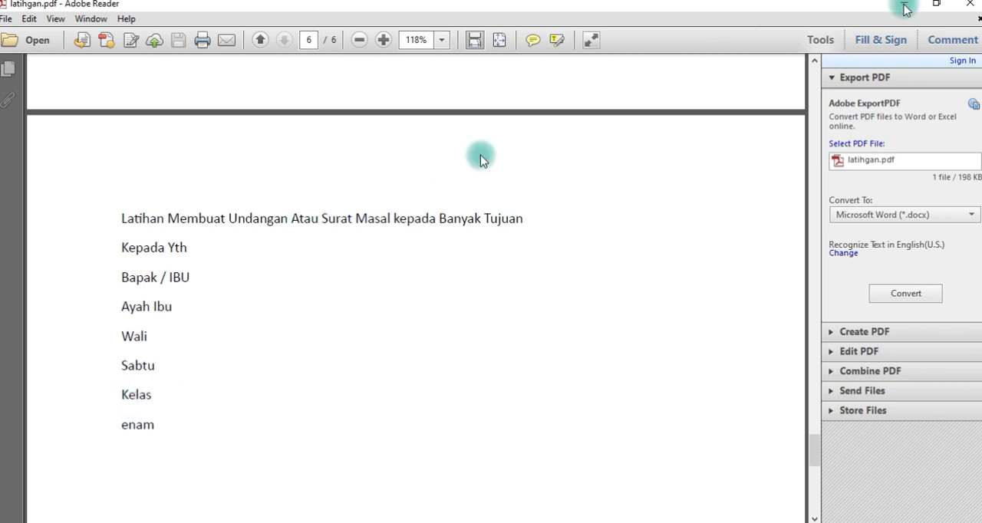
pyautogui.click(936, 6)
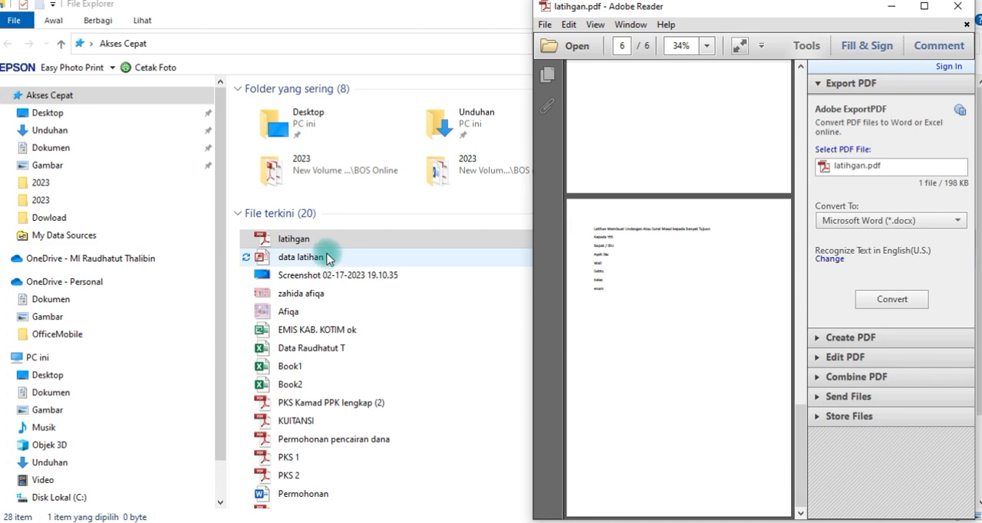
pyautogui.click(925, 8)
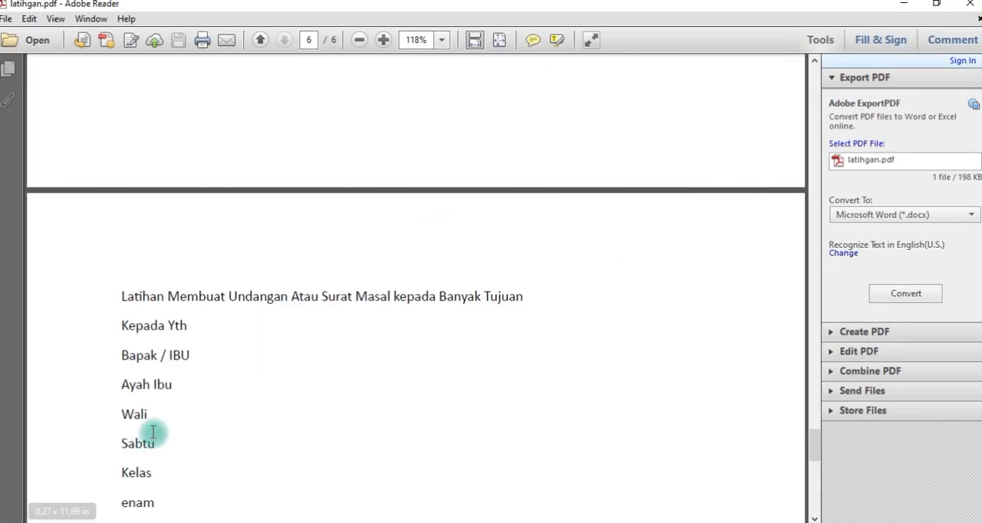
# Switch from the PDF back to the Word document and open the mail merge recipient list for editing.
pyautogui.scroll(1, 268, 401)
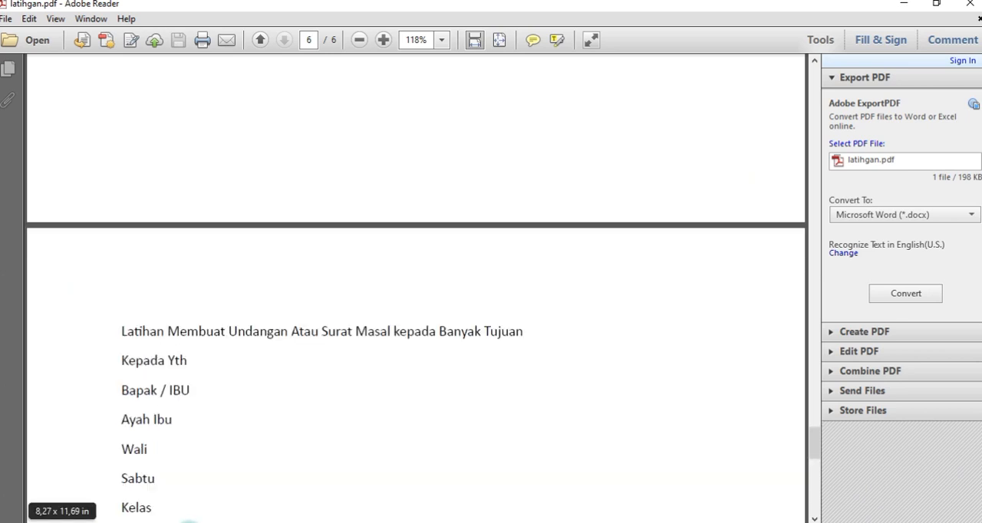
pyautogui.scroll(-2, 231, 491)
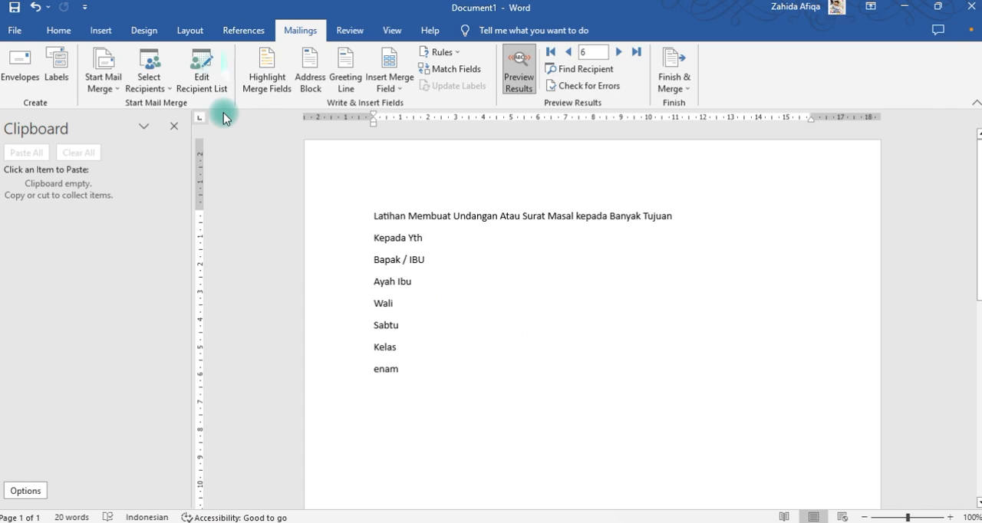
pyautogui.click(209, 69)
# Exclude the recipients from the merge one by one and include all of them again.
pyautogui.click(366, 182)
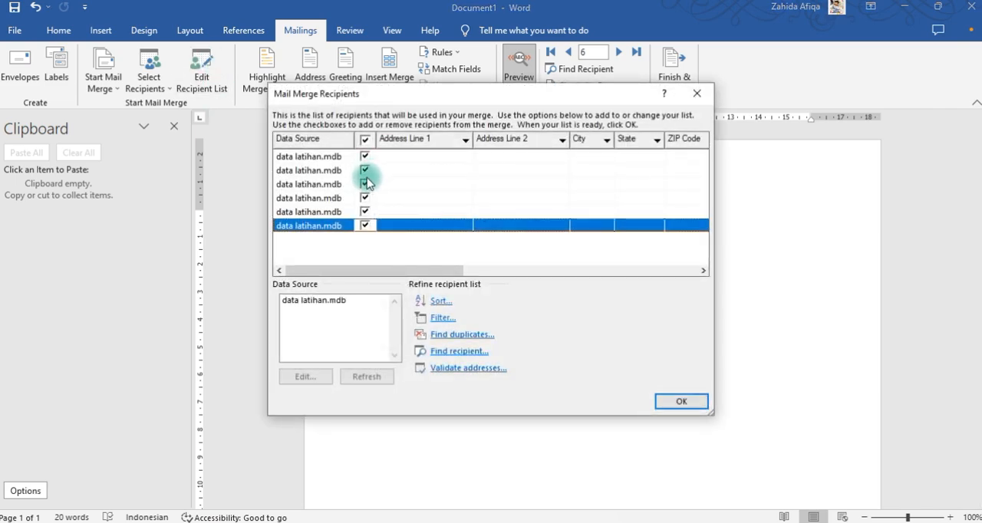
pyautogui.click(366, 211)
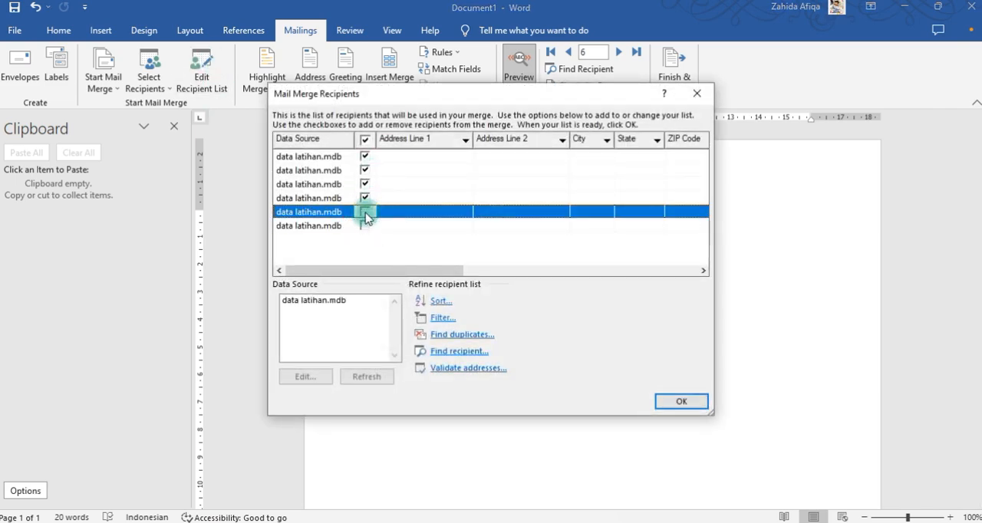
pyautogui.click(366, 198)
pyautogui.click(366, 184)
pyautogui.click(366, 170)
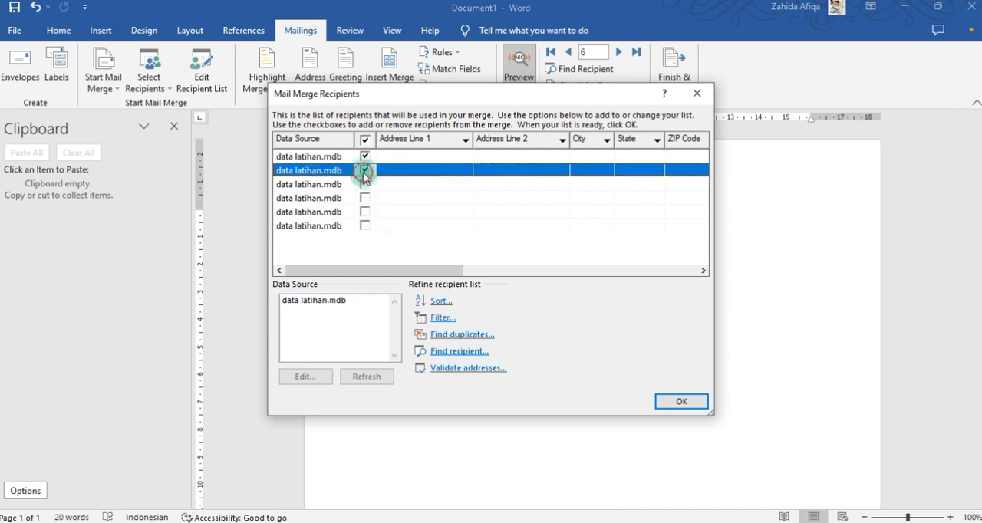
pyautogui.click(366, 156)
pyautogui.click(365, 141)
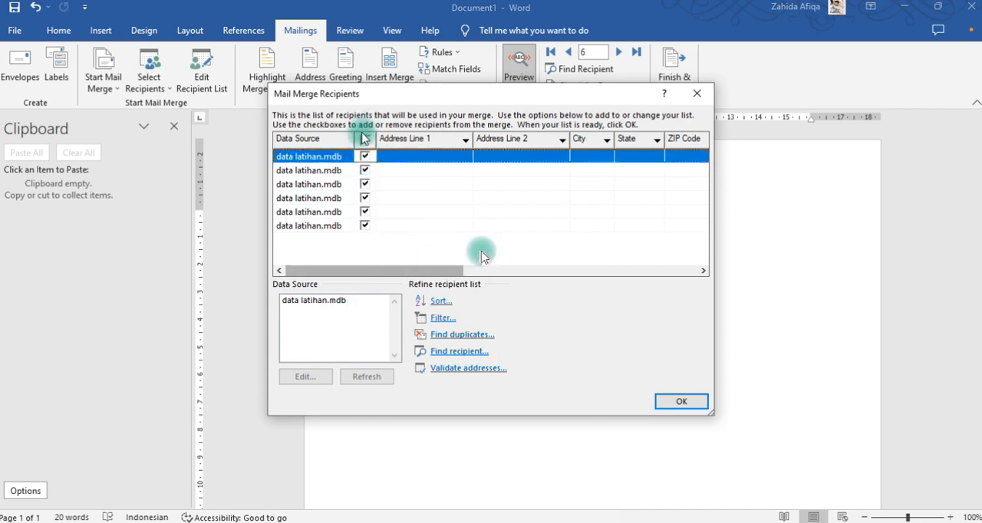
# Add an entry to data latihan.mdb with Bapak IBU "tambahan", Wali "Minggu" and Kelas "Tujuah", and save the updated recipient list.
pyautogui.click(306, 300)
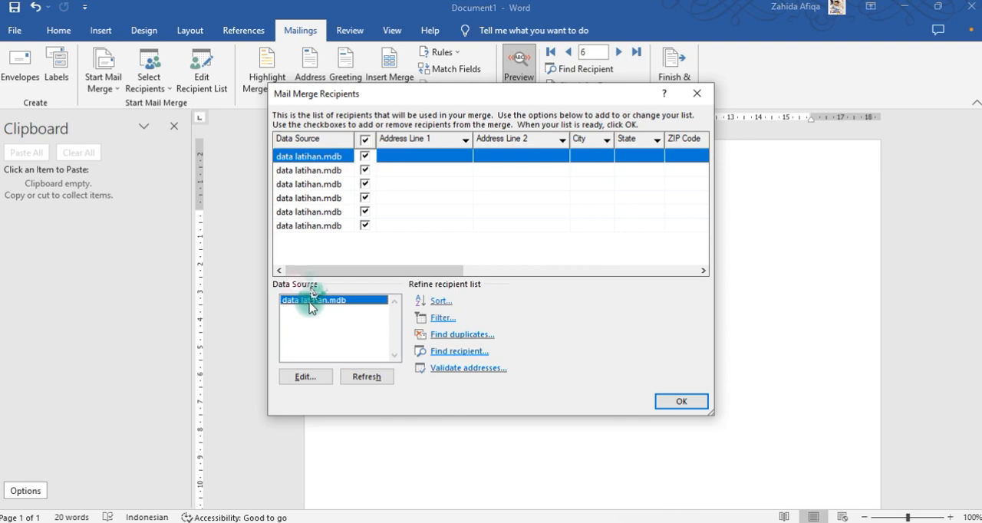
pyautogui.click(304, 376)
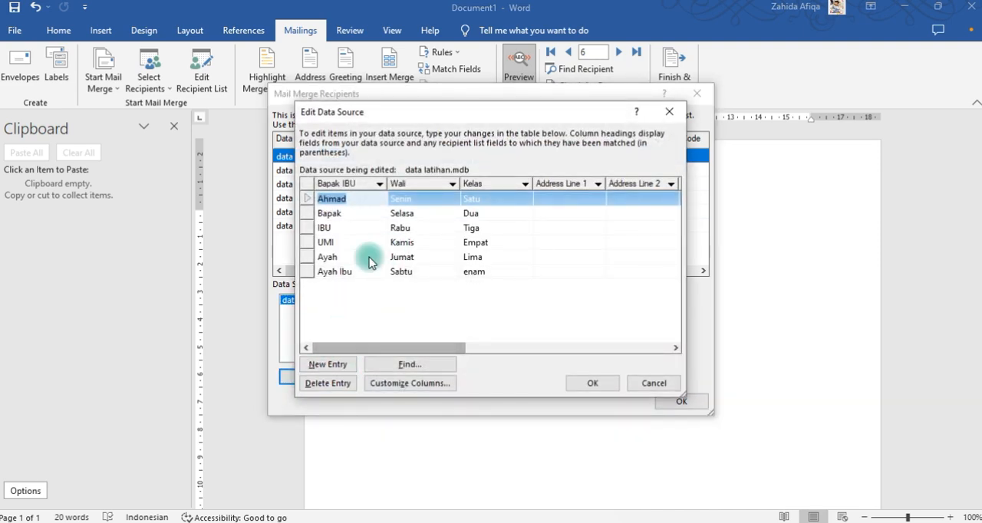
pyautogui.click(358, 286)
pyautogui.click(352, 287)
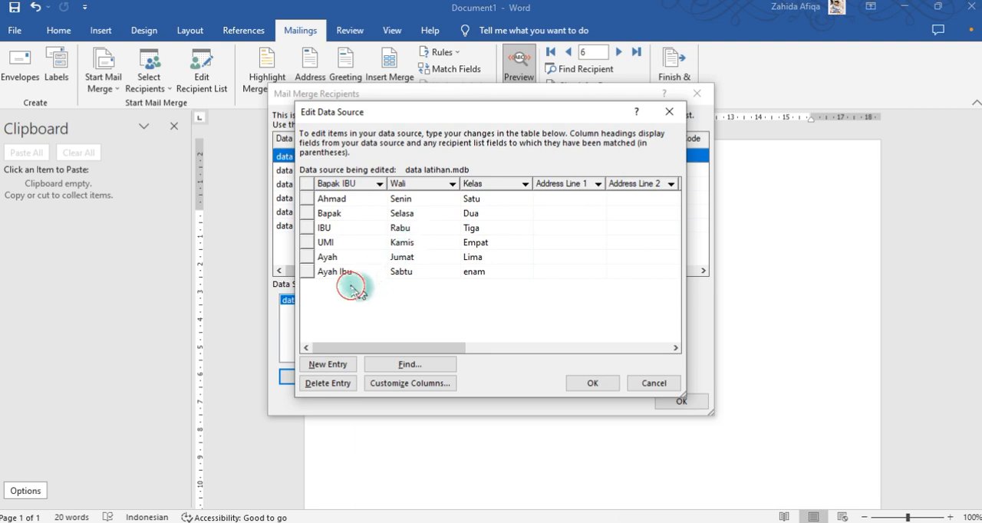
pyautogui.click(326, 364)
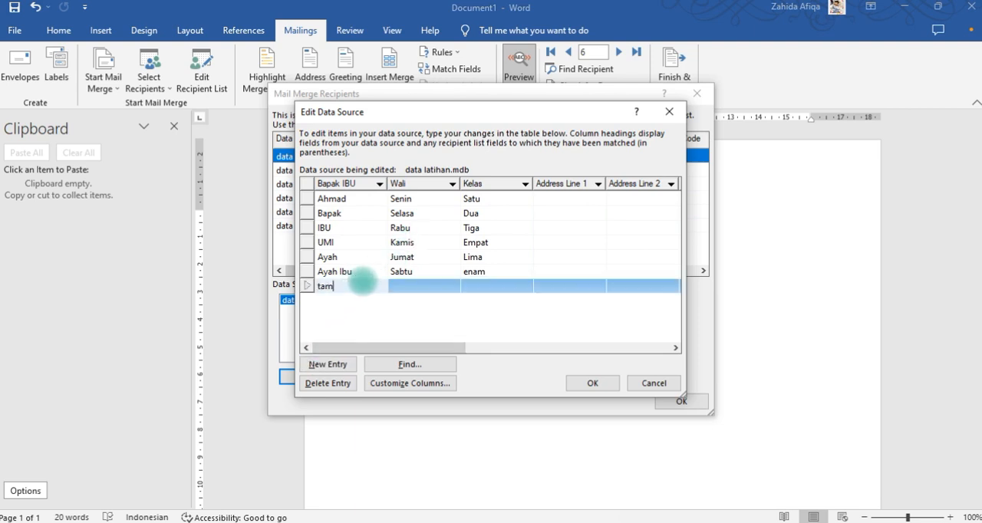
pyautogui.write('tambahan')
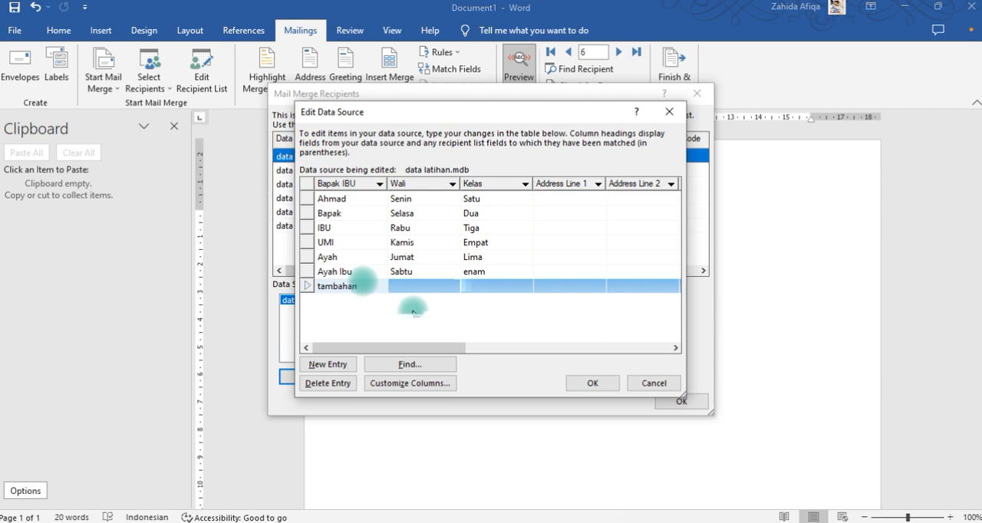
pyautogui.click(415, 285)
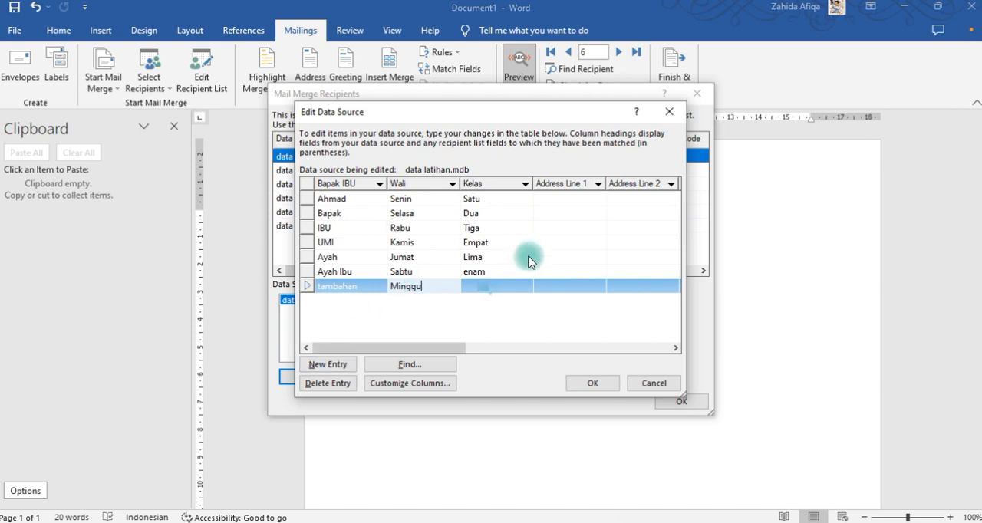
pyautogui.click(488, 290)
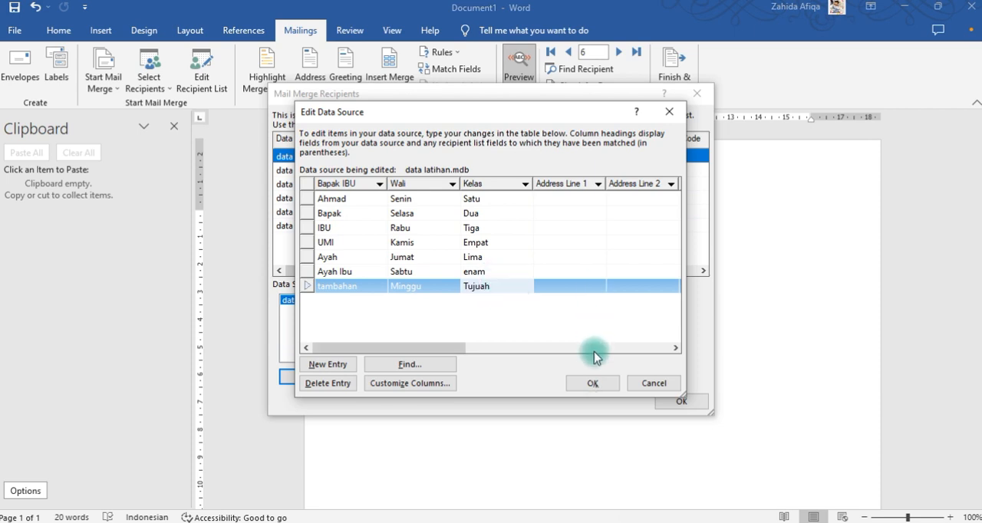
pyautogui.click(592, 383)
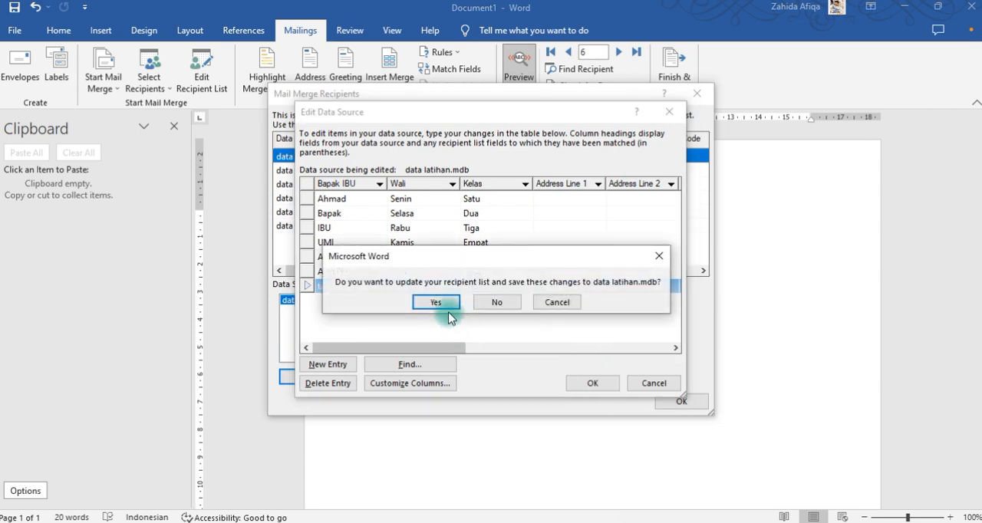
pyautogui.click(445, 307)
# Include all recipients in the merge, the added one too, and confirm the recipient list.
pyautogui.click(366, 241)
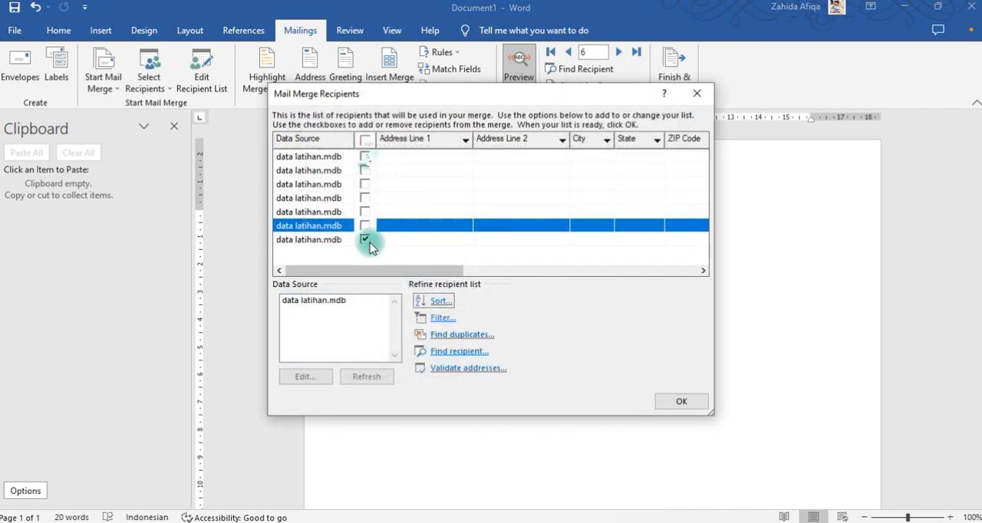
pyautogui.click(365, 141)
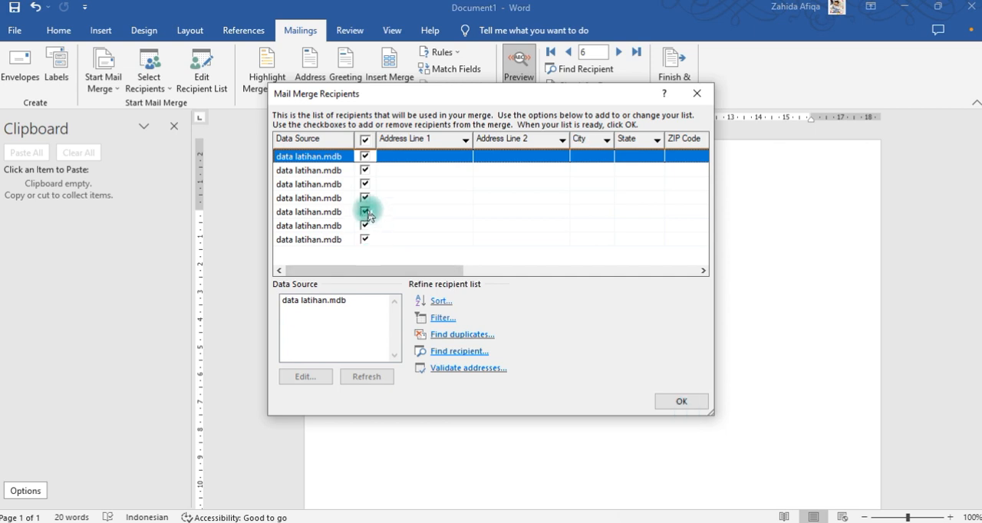
pyautogui.click(677, 399)
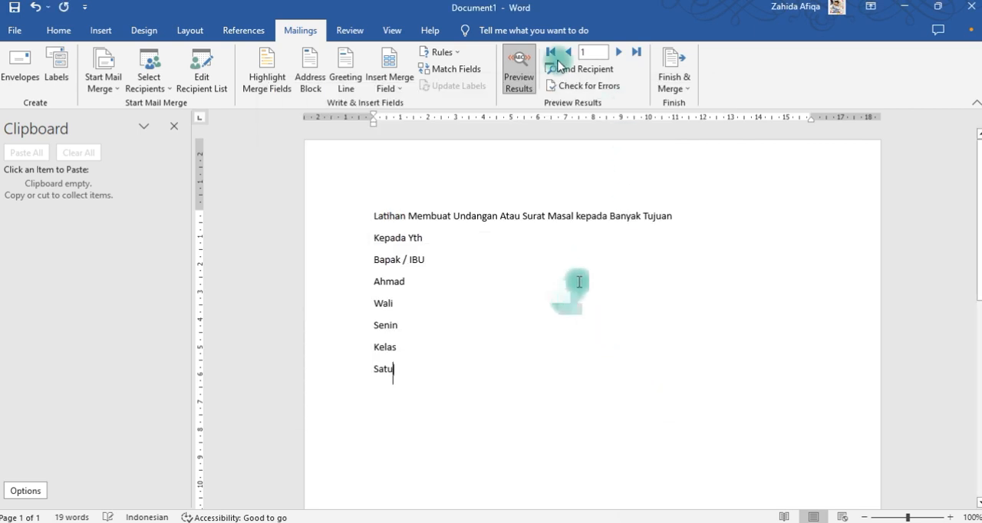
# Preview the merged letters from record 1 through record 7 and return to record 1.
pyautogui.click(619, 52)
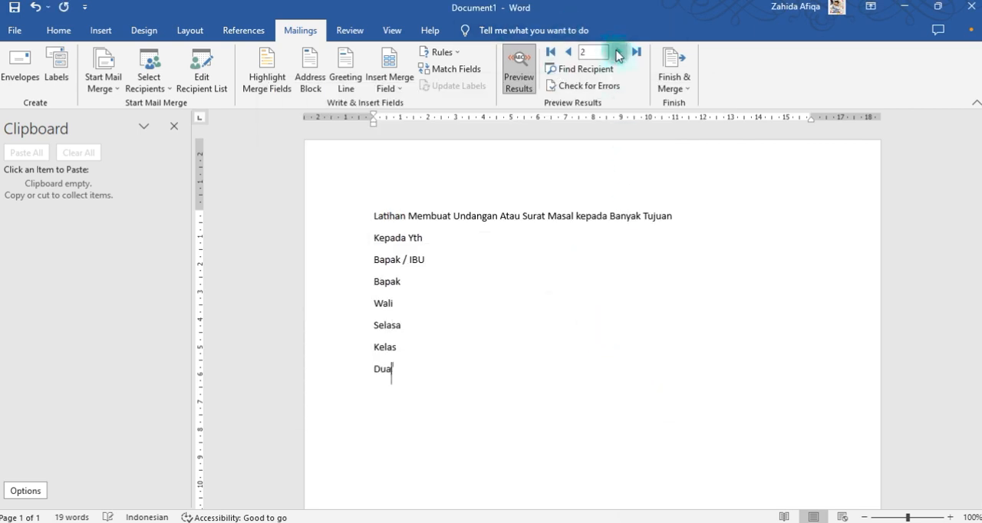
pyautogui.click(615, 51)
pyautogui.click(616, 51)
pyautogui.click(616, 51)
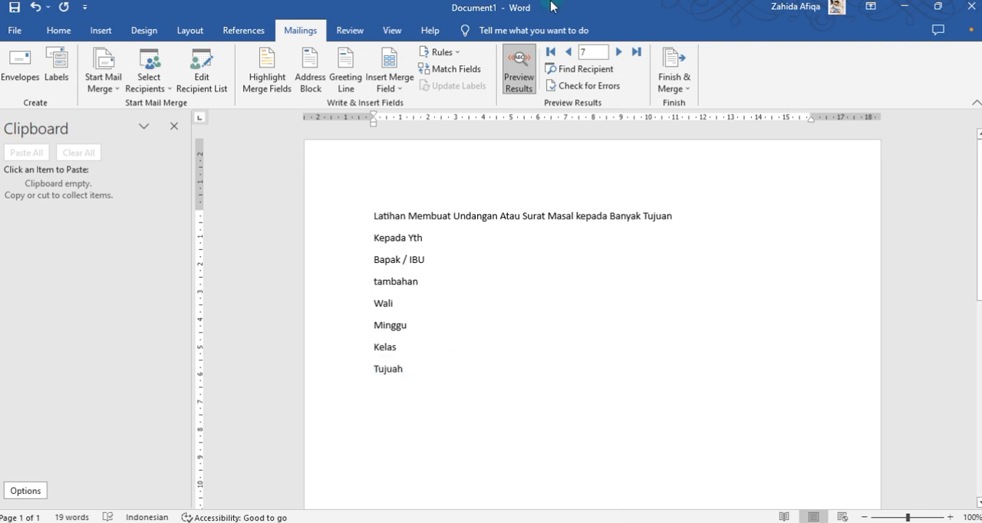
pyautogui.click(572, 53)
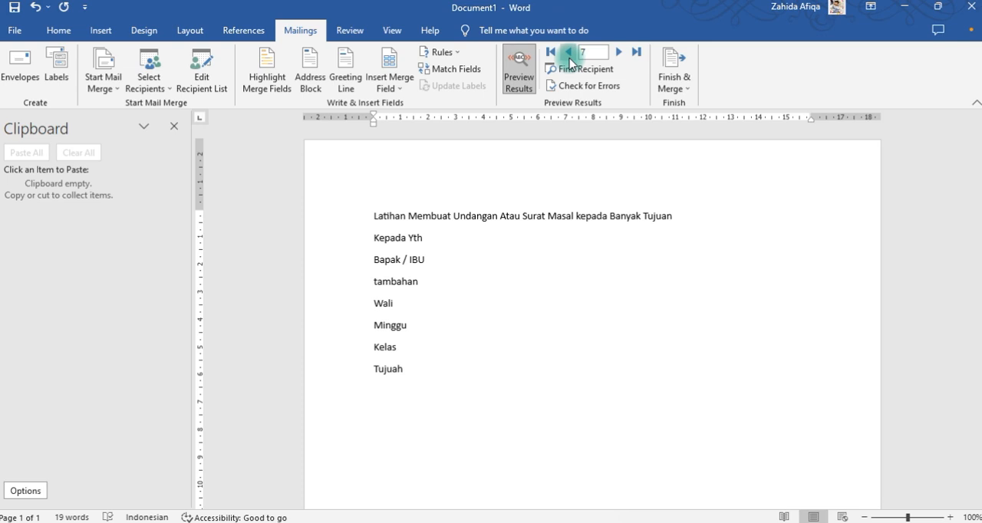
pyautogui.click(569, 58)
pyautogui.click(570, 58)
pyautogui.click(569, 58)
pyautogui.click(569, 59)
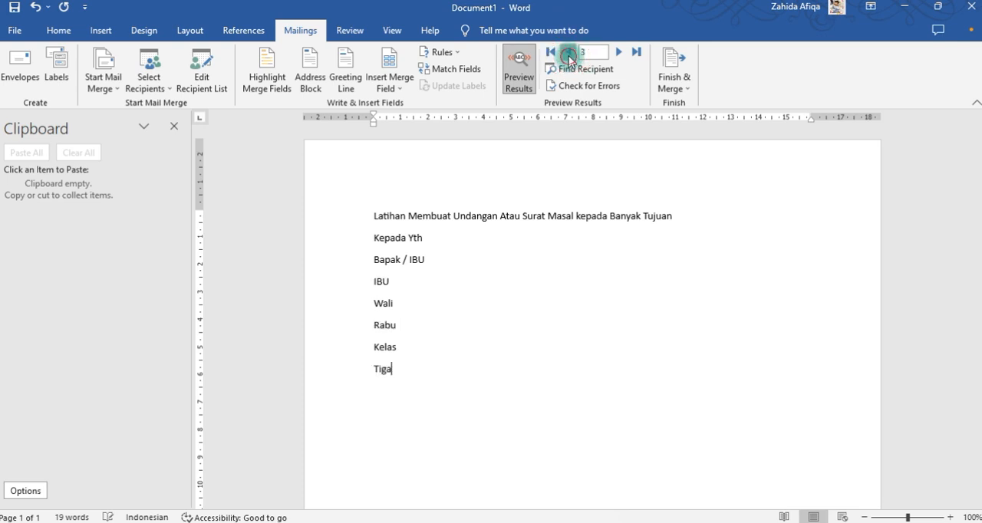
pyautogui.click(569, 58)
pyautogui.click(569, 58)
pyautogui.click(569, 58)
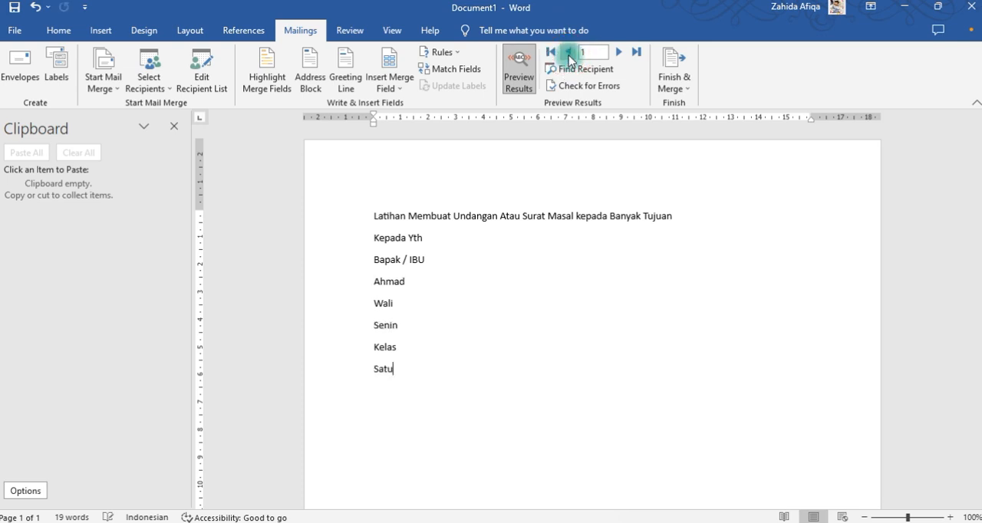
pyautogui.click(587, 52)
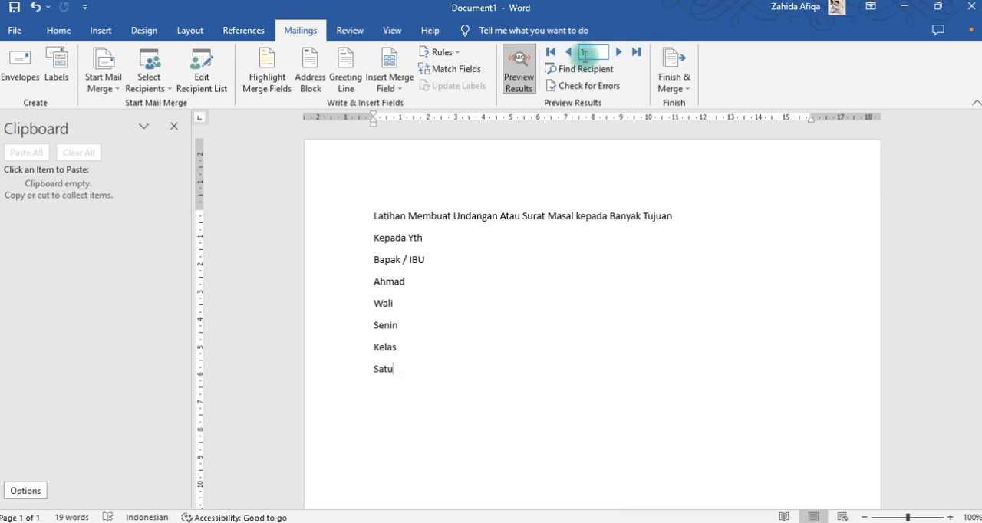
pyautogui.click(527, 155)
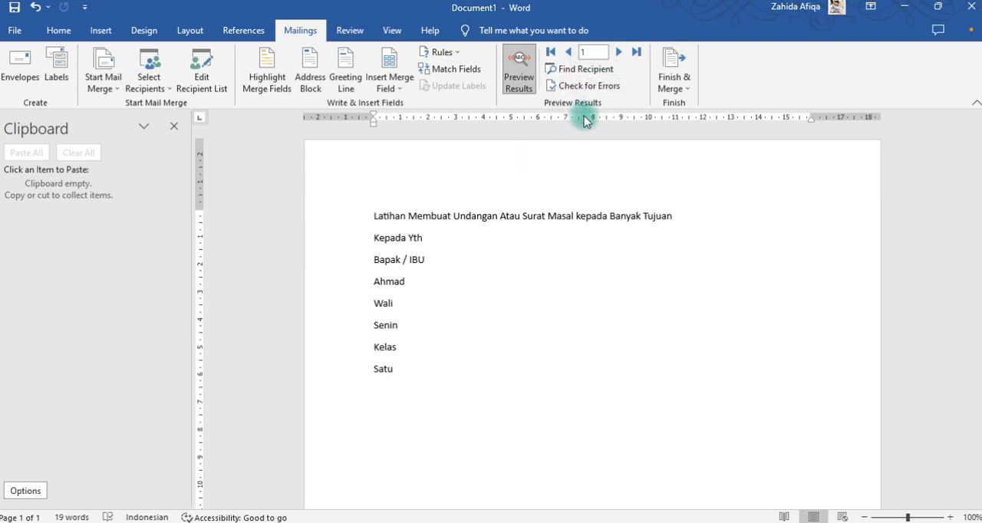